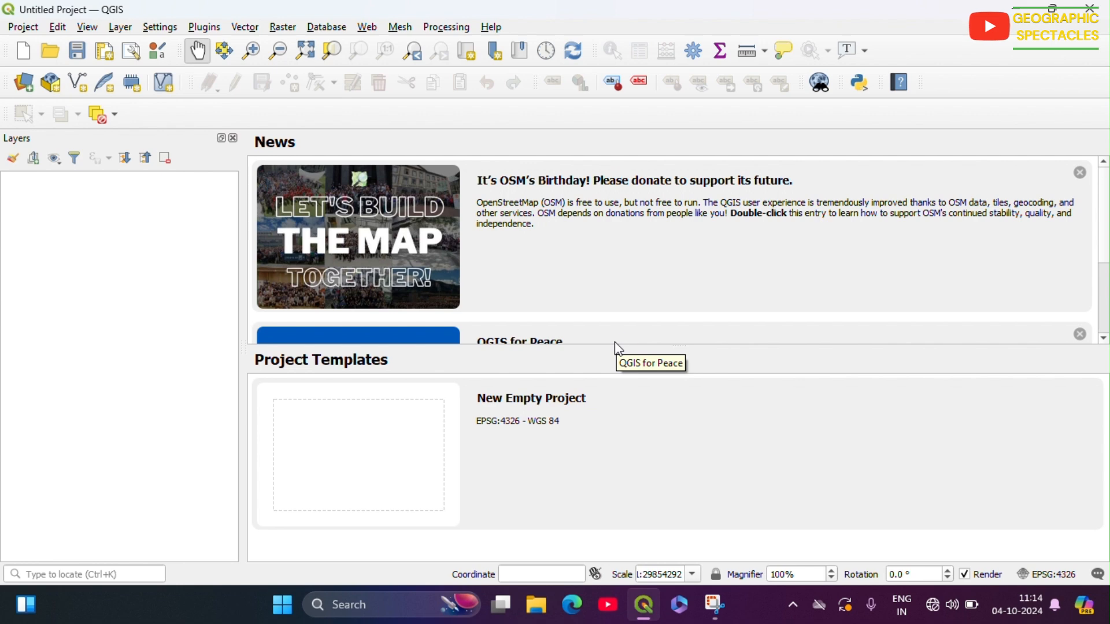
Step: Create a new empty project and start choosing a file for a new raster layer
{"action": "double_click", "coordinate": [396, 441]}
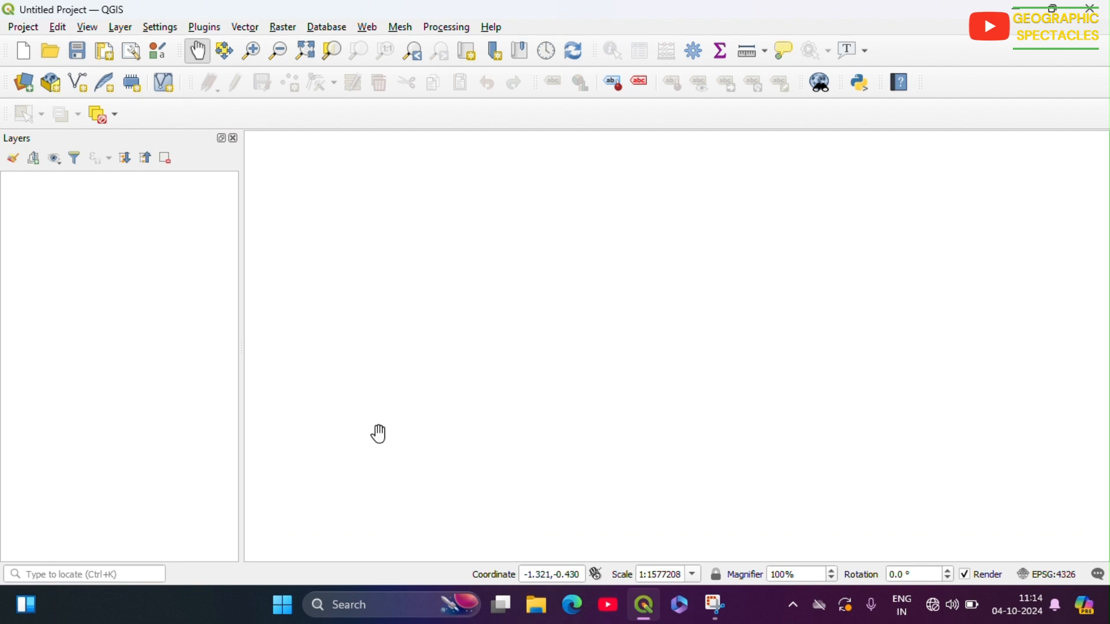
{"action": "left_click", "coordinate": [121, 30]}
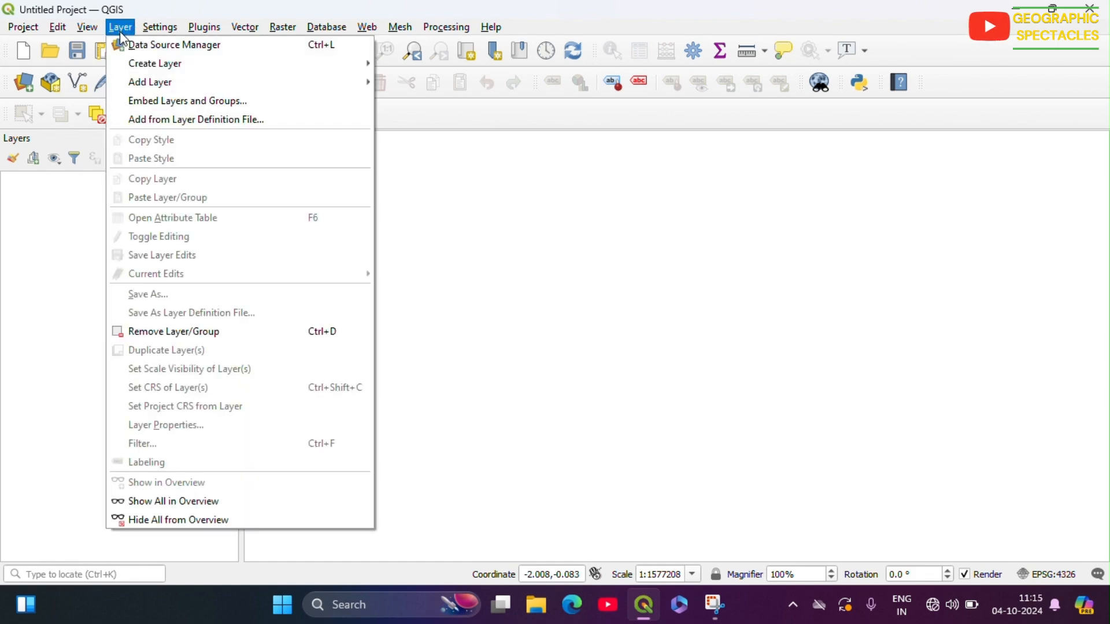
{"action": "mouse_move", "coordinate": [156, 81]}
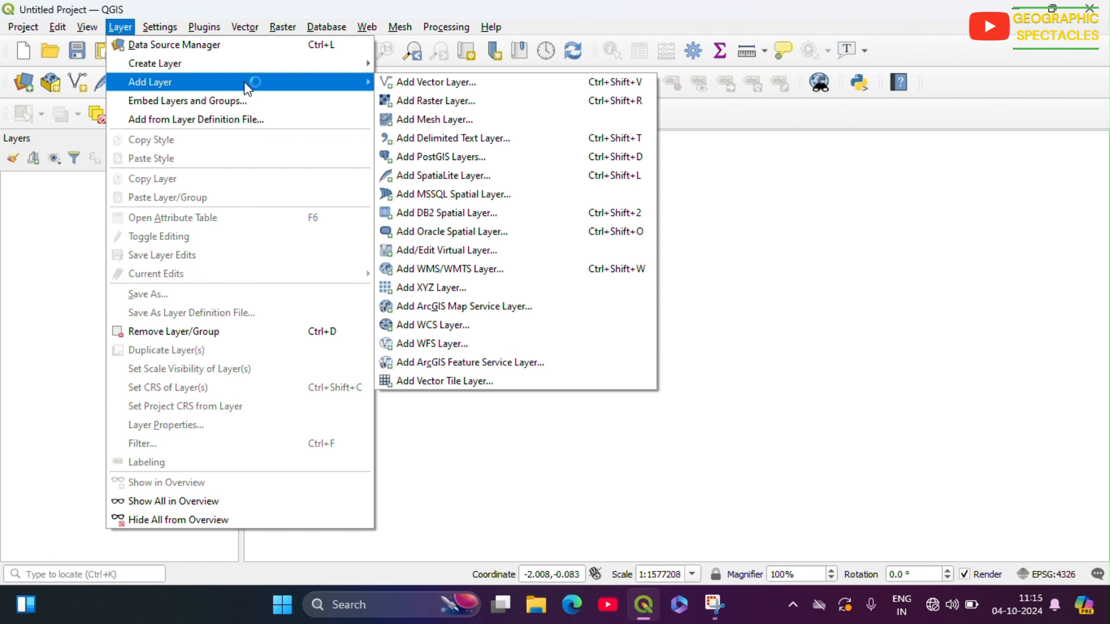
{"action": "left_click", "coordinate": [434, 106]}
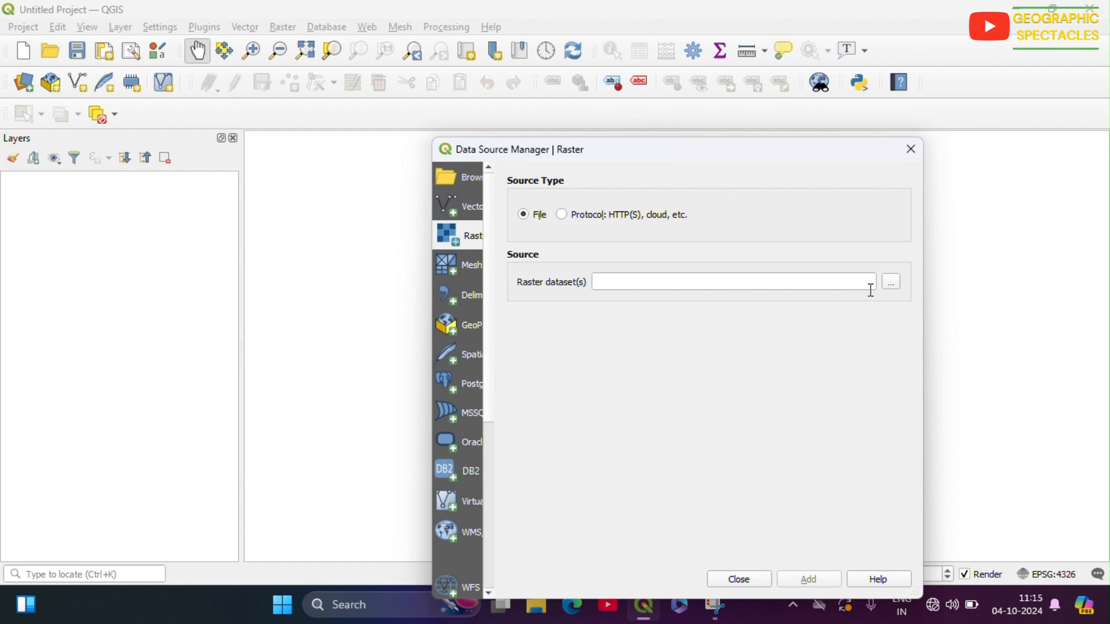
{"action": "left_click", "coordinate": [890, 285]}
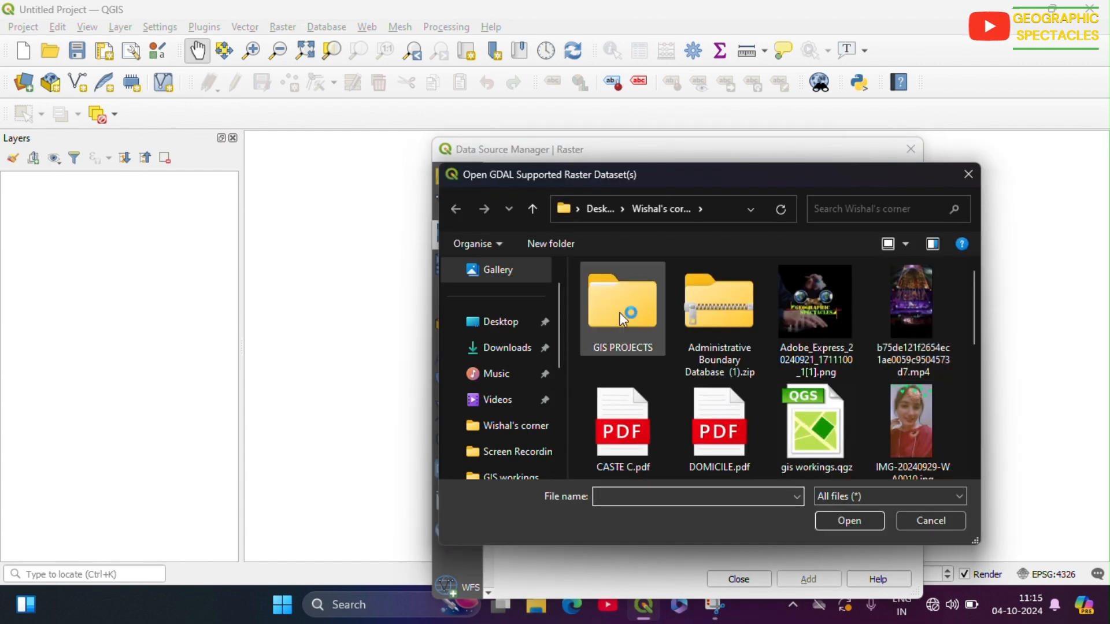
Step: Add toposheetsA.jpg from the GIS workings folder on the Desktop to the project as a raster layer
{"action": "left_click", "coordinate": [501, 322]}
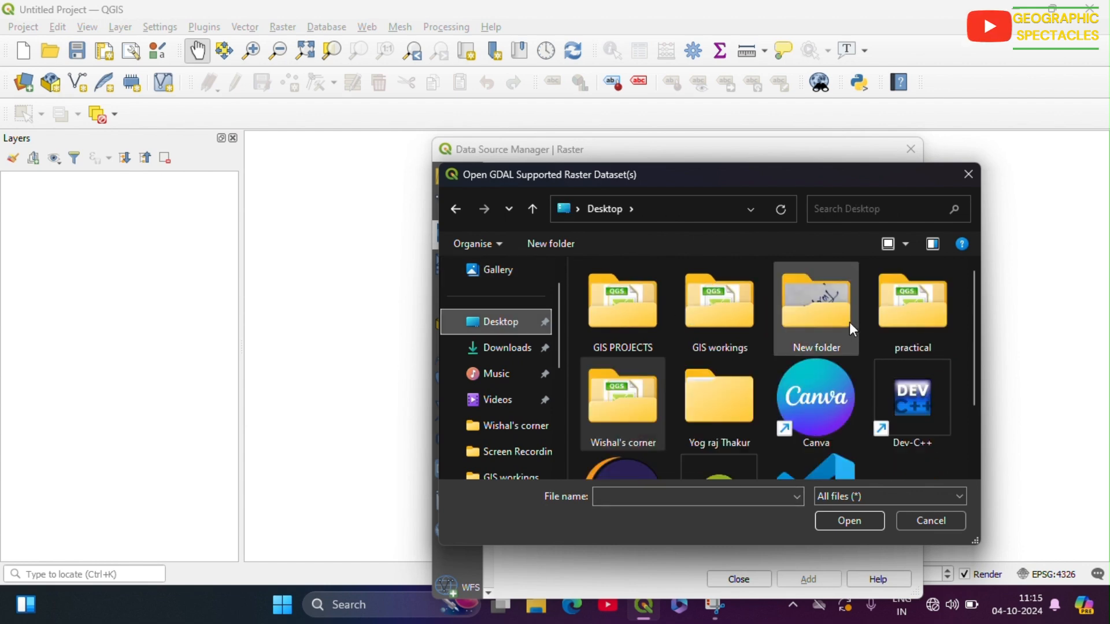
{"action": "double_click", "coordinate": [711, 320]}
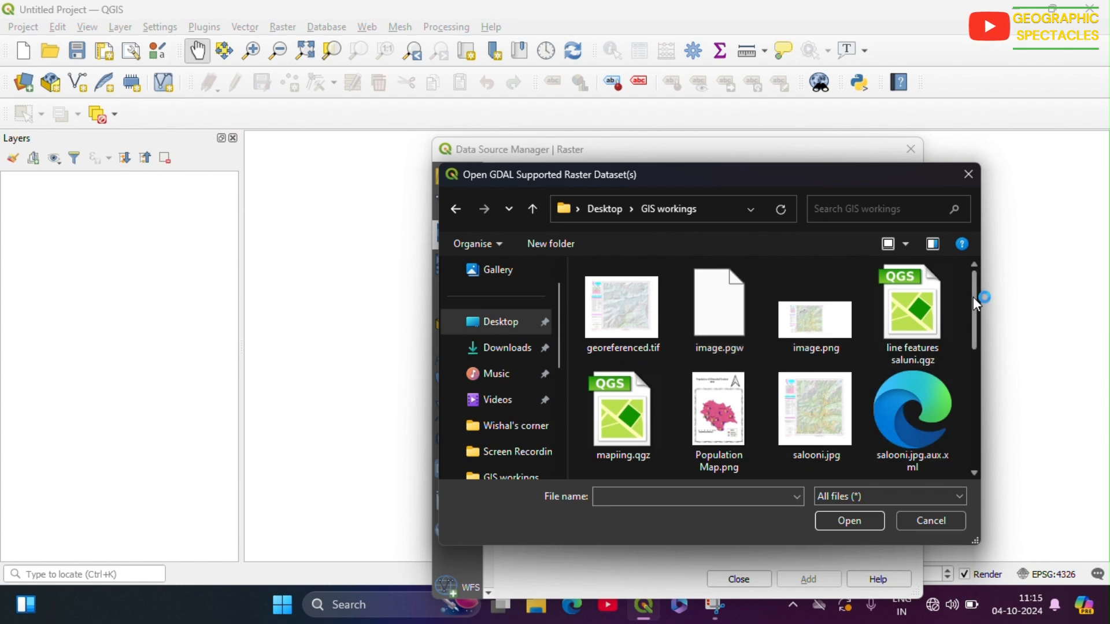
{"action": "left_click_drag", "start_coordinate": [973, 297], "coordinate": [982, 379]}
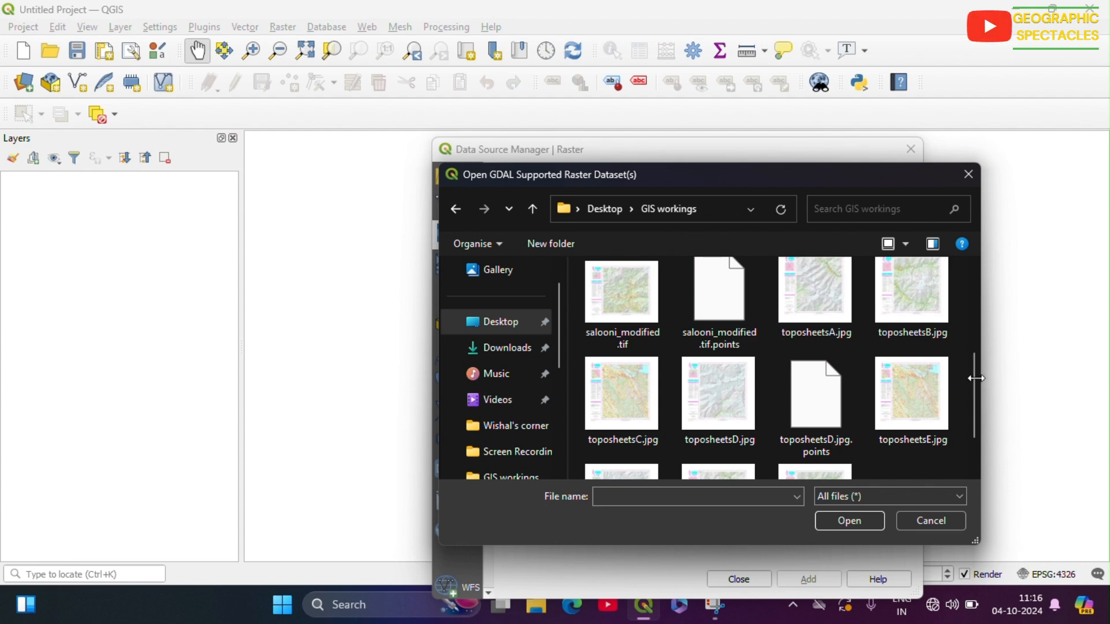
{"action": "left_click", "coordinate": [824, 313]}
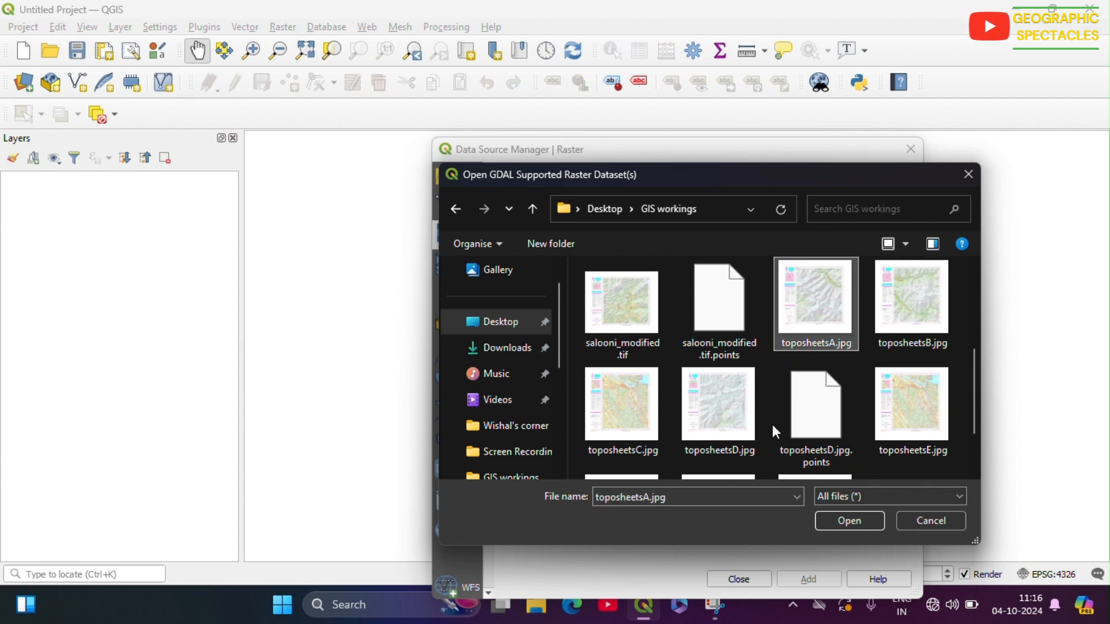
{"action": "left_click", "coordinate": [866, 523]}
{"action": "left_click", "coordinate": [854, 522]}
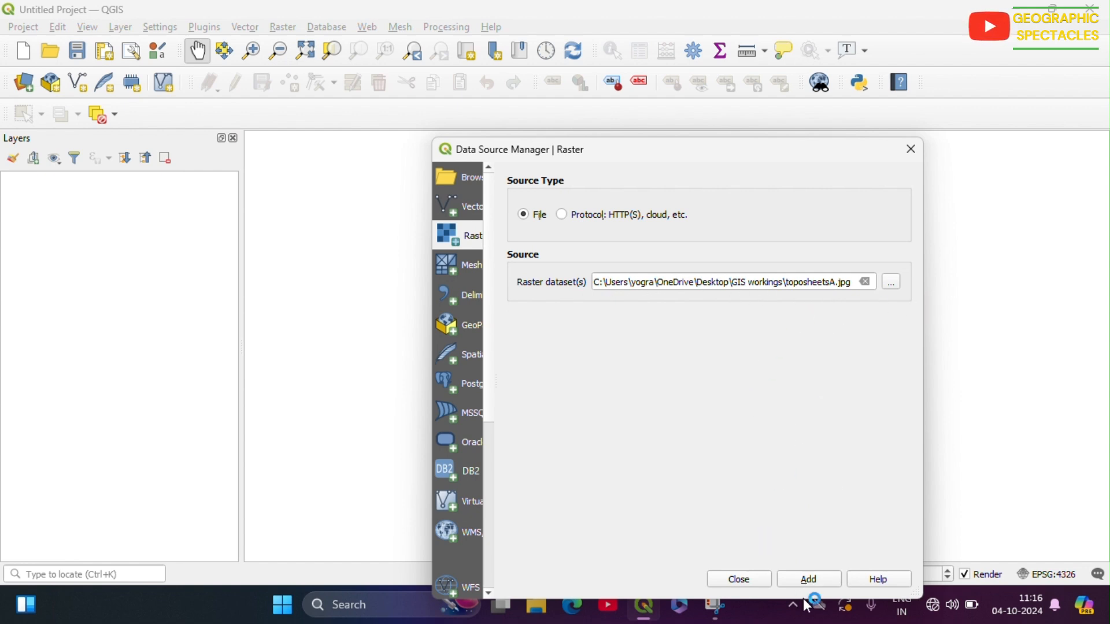
{"action": "left_click", "coordinate": [809, 577]}
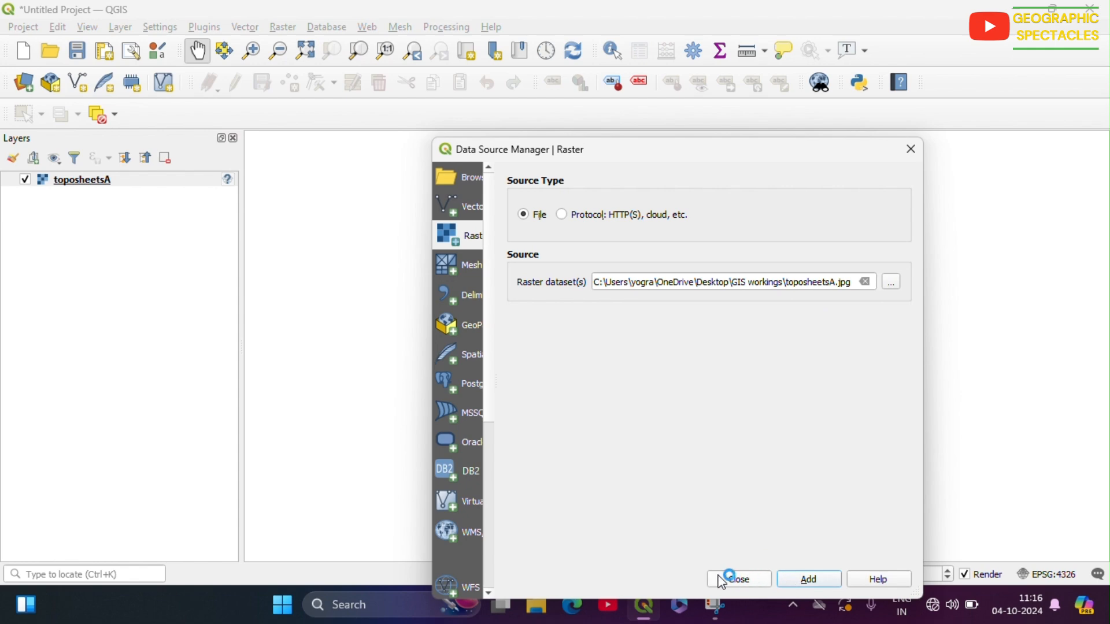
{"action": "left_click", "coordinate": [734, 579]}
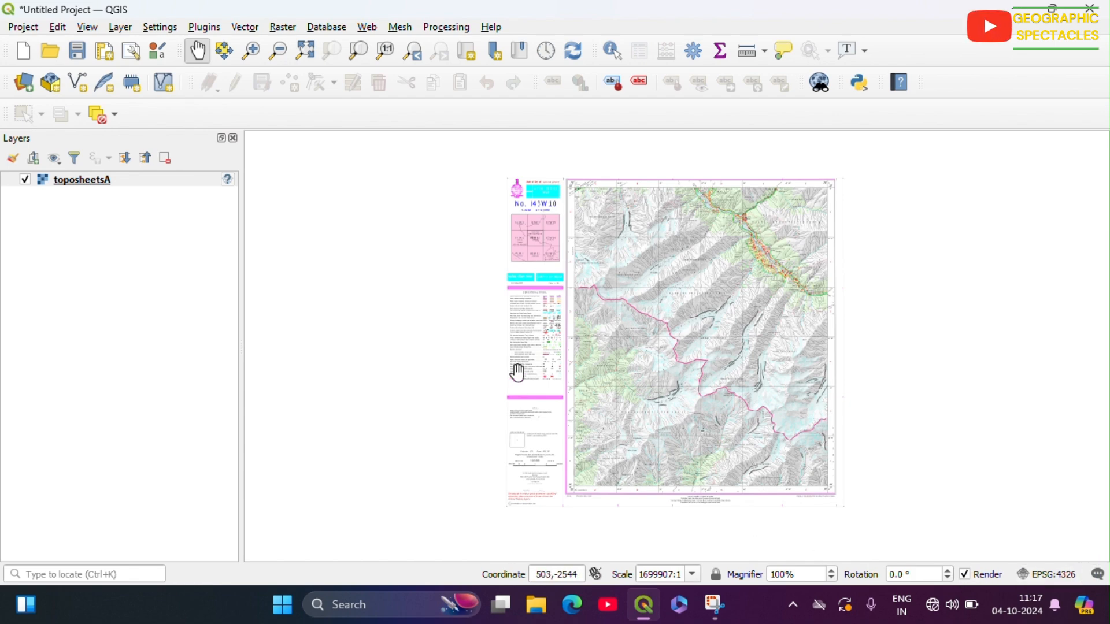
Step: Check the toposheetsA layer's information for its CRS, extent and other metadata
{"action": "double_click", "coordinate": [81, 180]}
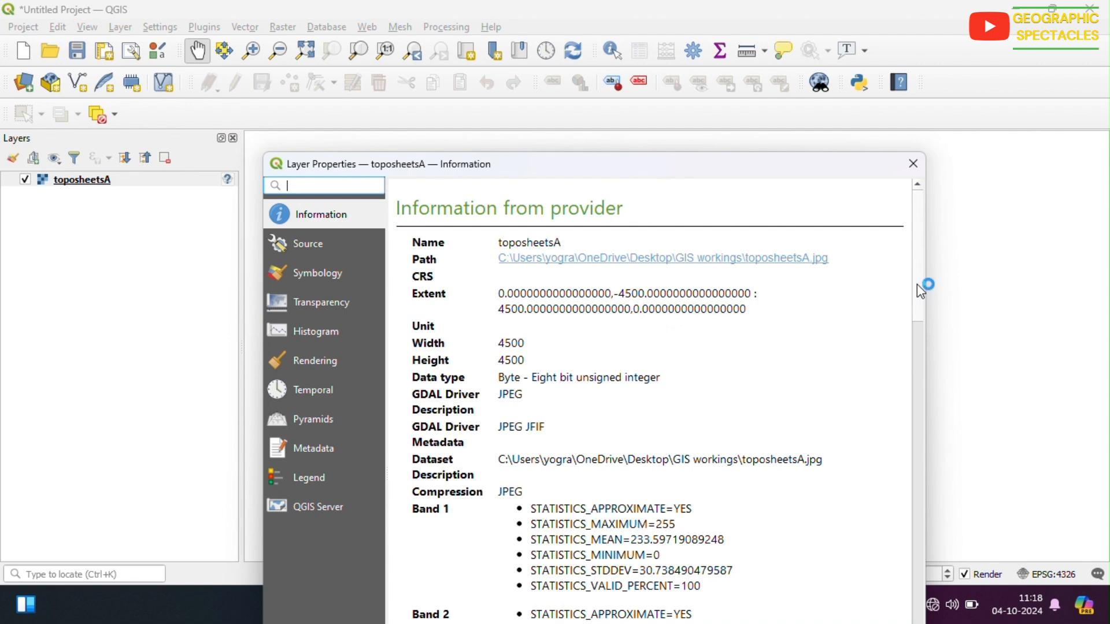
{"action": "left_click_drag", "start_coordinate": [917, 284], "coordinate": [921, 457]}
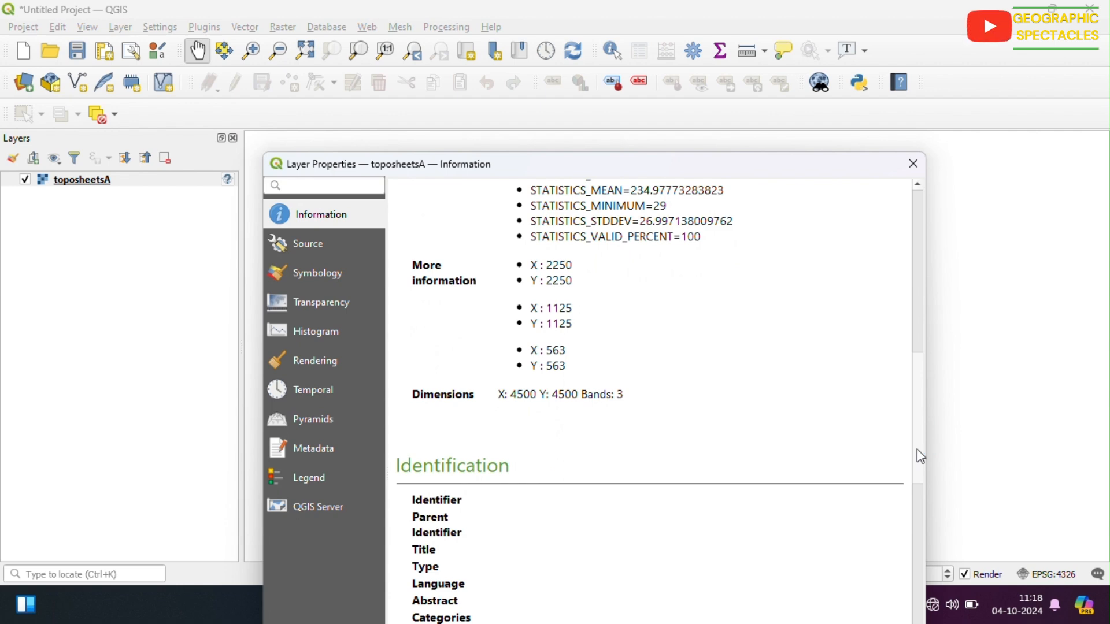
{"action": "left_click_drag", "start_coordinate": [917, 449], "coordinate": [922, 577]}
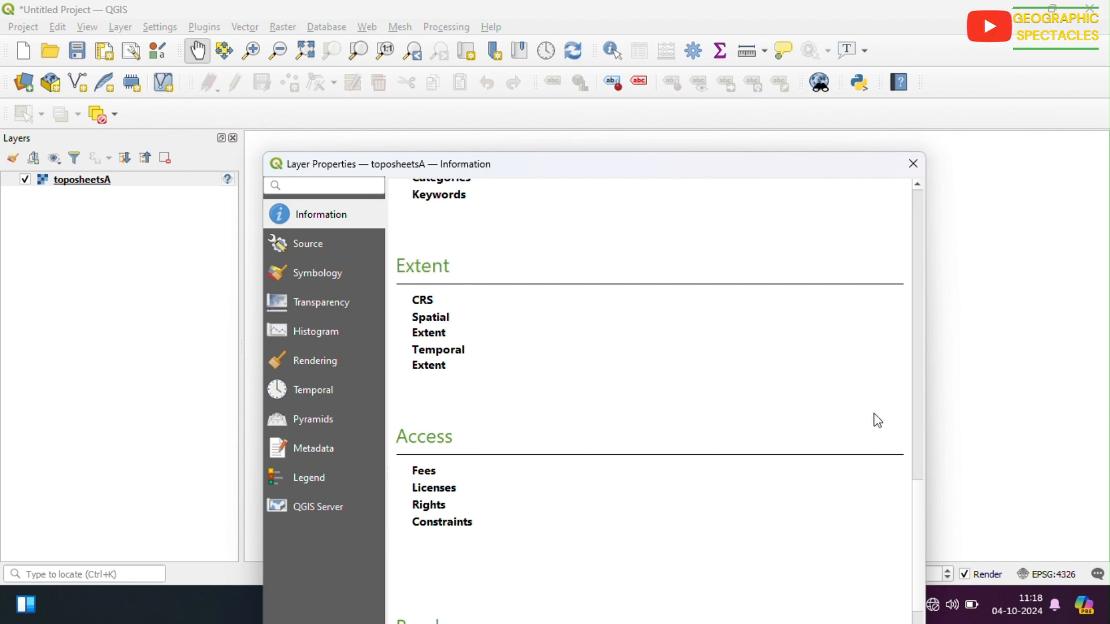
{"action": "left_click", "coordinate": [919, 164]}
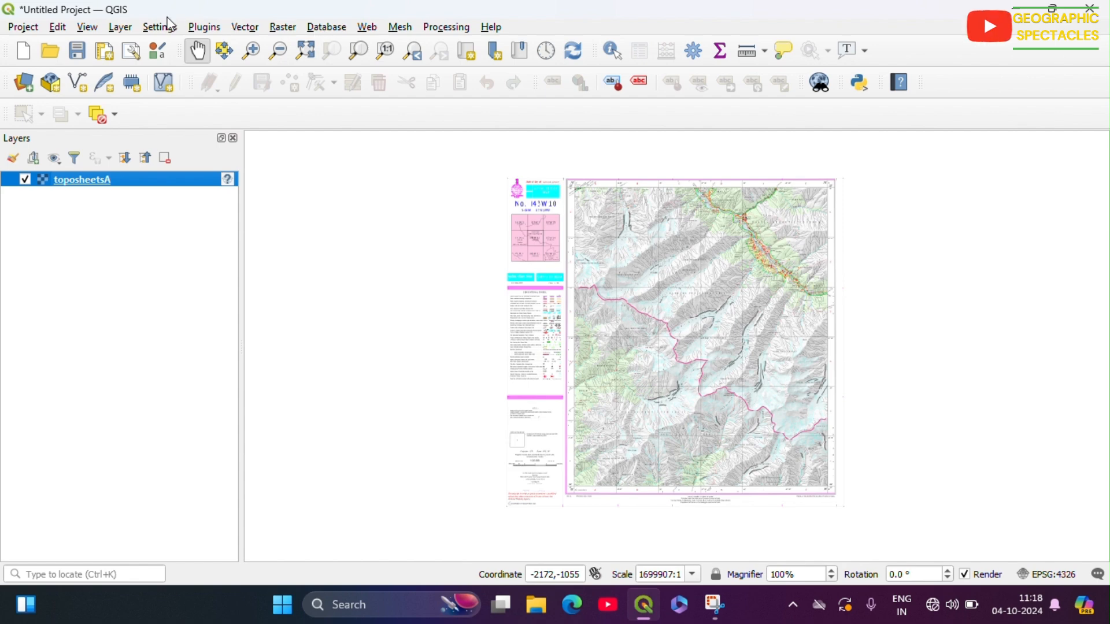
{"action": "left_click", "coordinate": [120, 27]}
{"action": "mouse_move", "coordinate": [327, 27]}
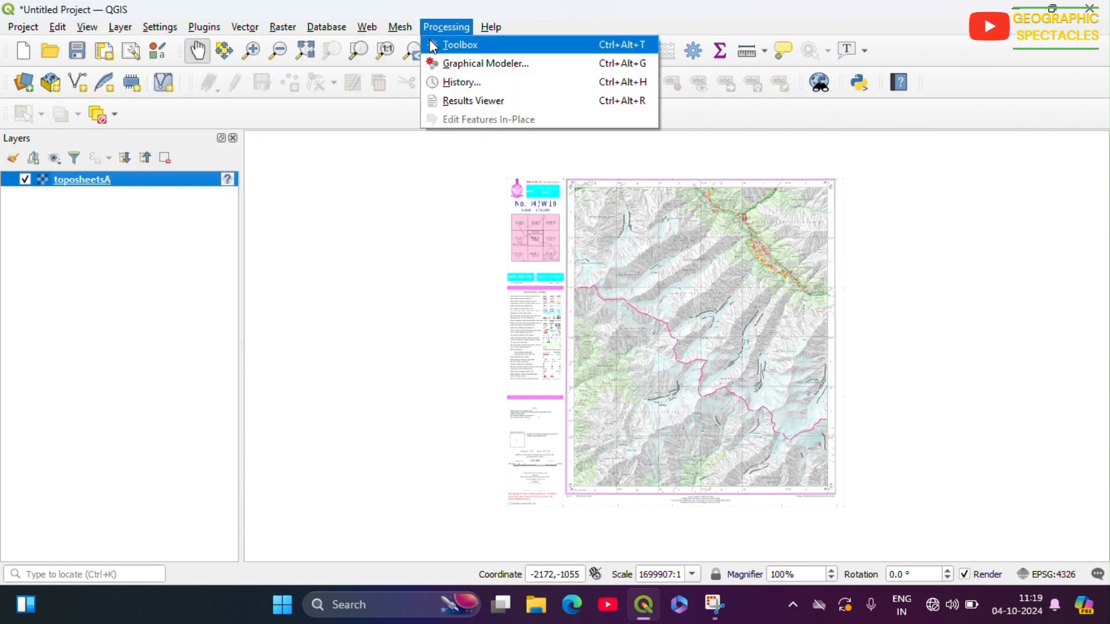
{"action": "mouse_move", "coordinate": [281, 29]}
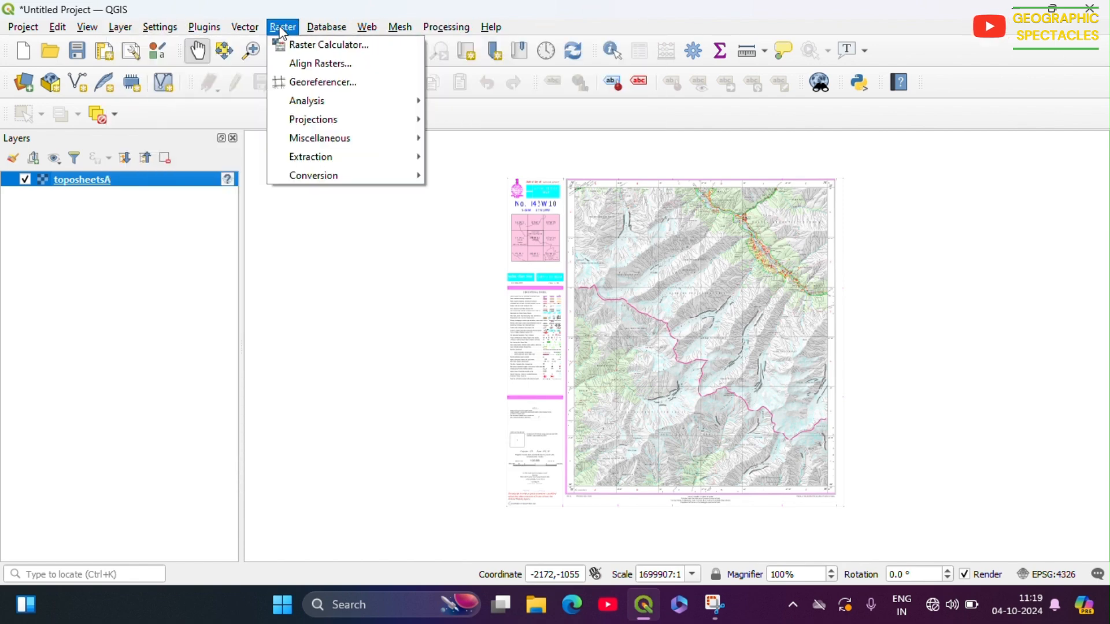
{"action": "left_click", "coordinate": [455, 28]}
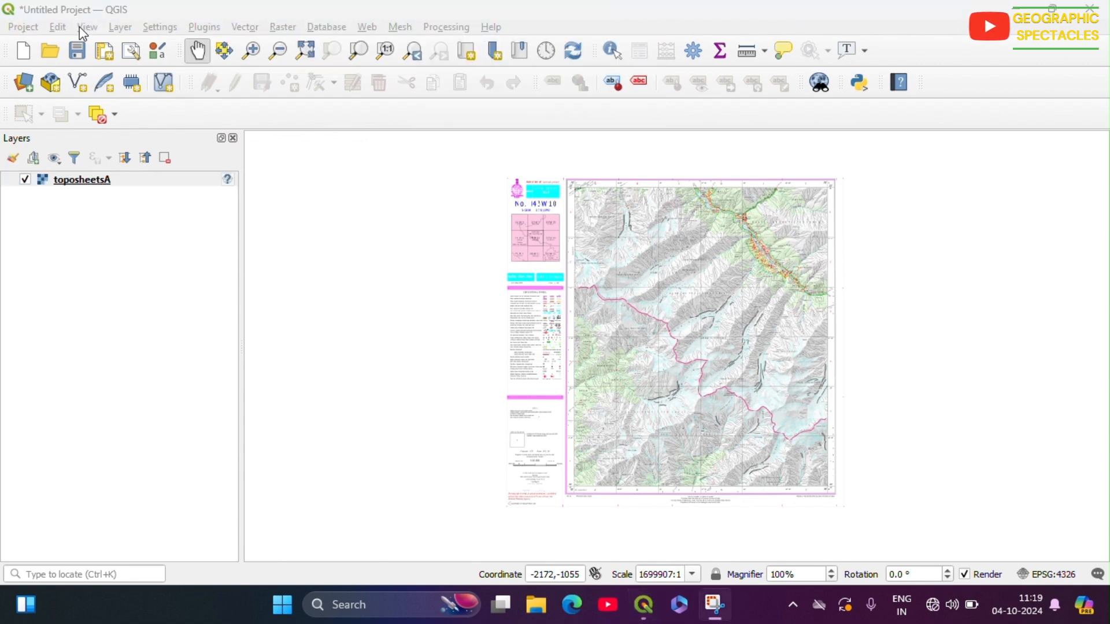
{"action": "left_click_drag", "start_coordinate": [508, 293], "coordinate": [676, 345]}
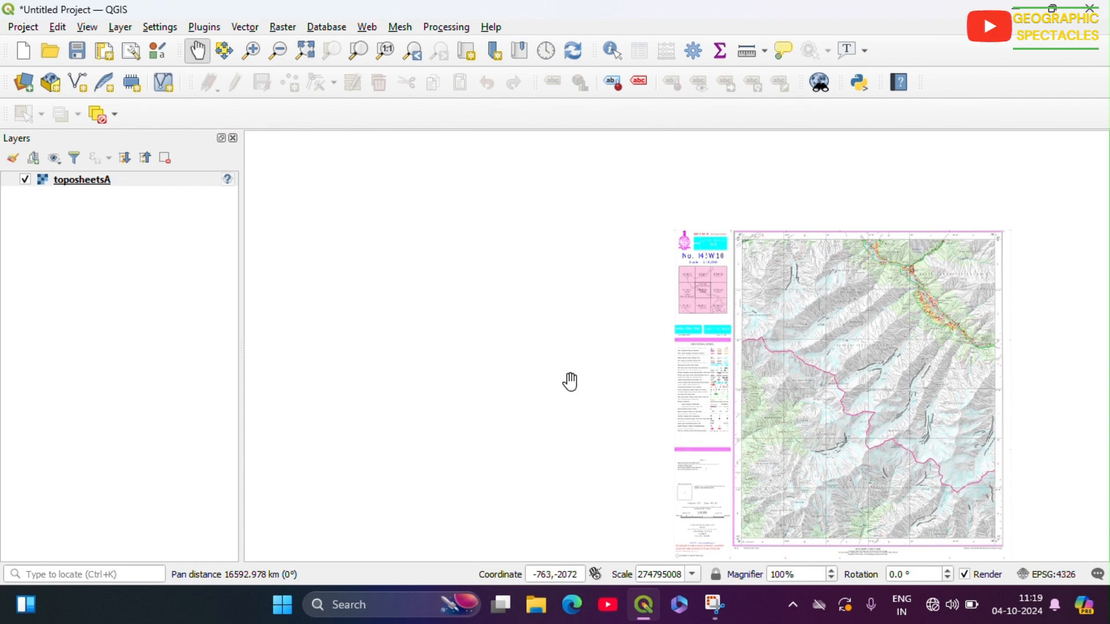
{"action": "left_click", "coordinate": [306, 51]}
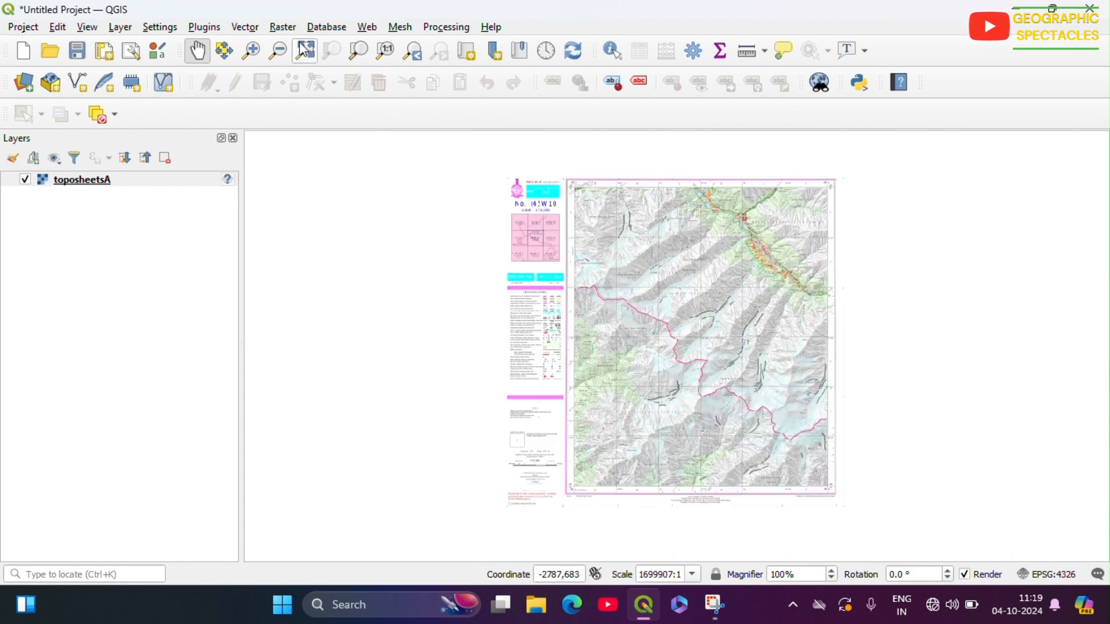
{"action": "left_click", "coordinate": [87, 29]}
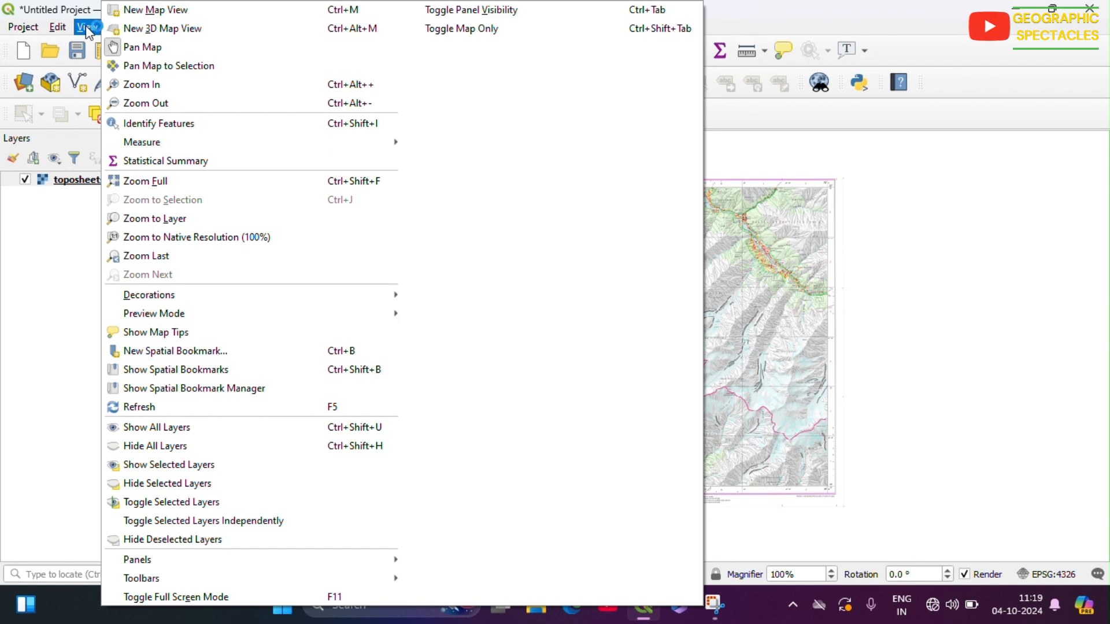
{"action": "left_click", "coordinate": [46, 243]}
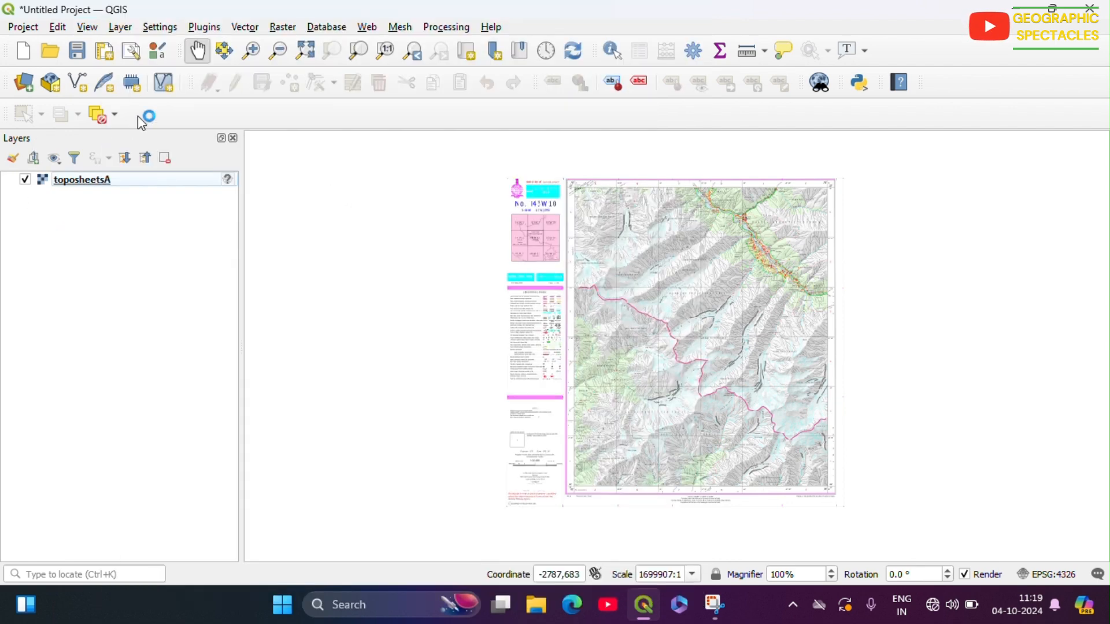
Step: Open the Georeferencer for raster data
{"action": "left_click", "coordinate": [124, 27]}
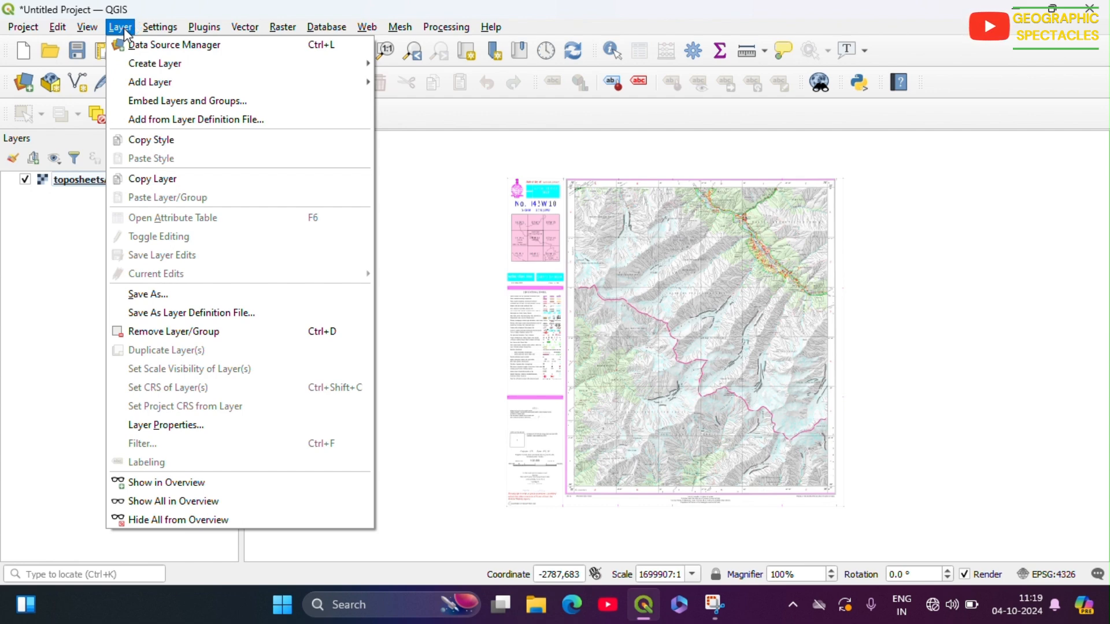
{"action": "mouse_move", "coordinate": [286, 33]}
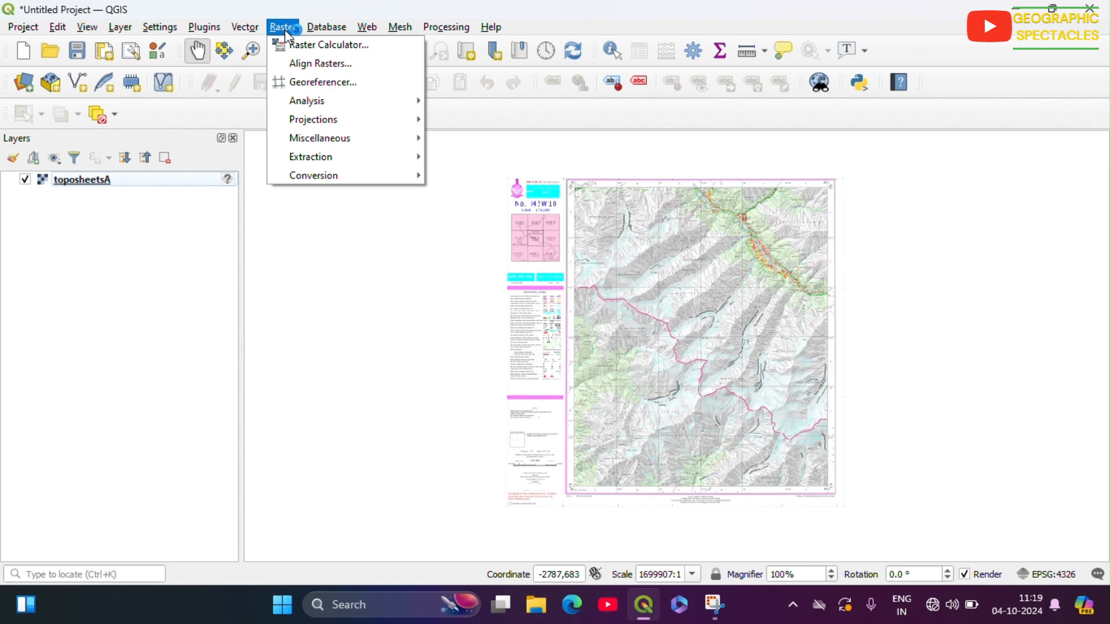
{"action": "left_click", "coordinate": [338, 82]}
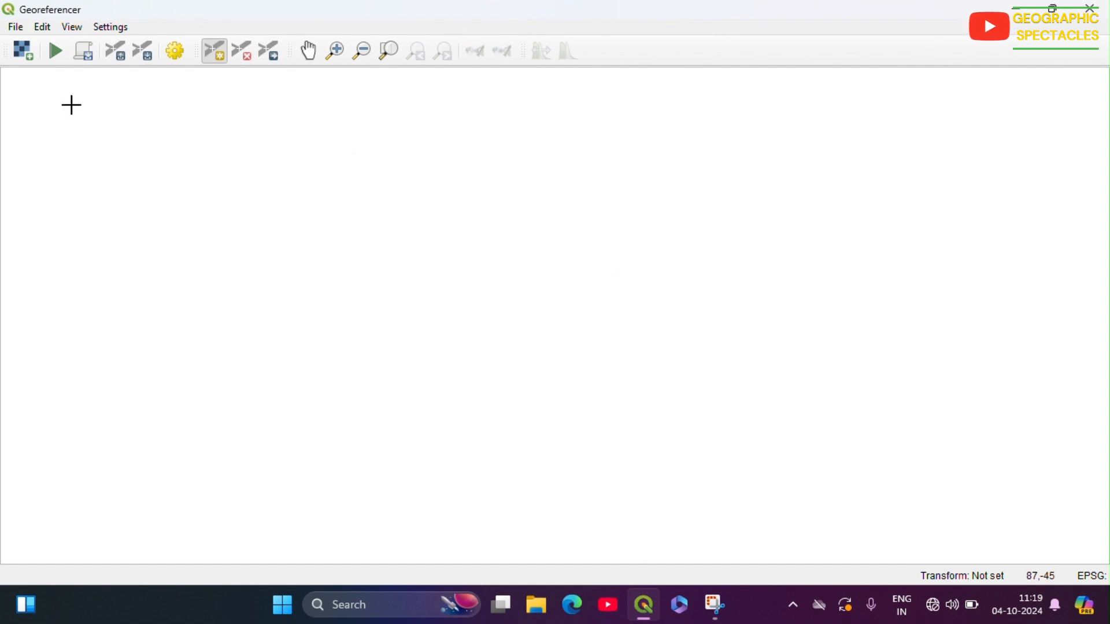
Step: Load toposheetsA.jpg from the GIS workings folder into the Georeferencer
{"action": "left_click", "coordinate": [16, 27]}
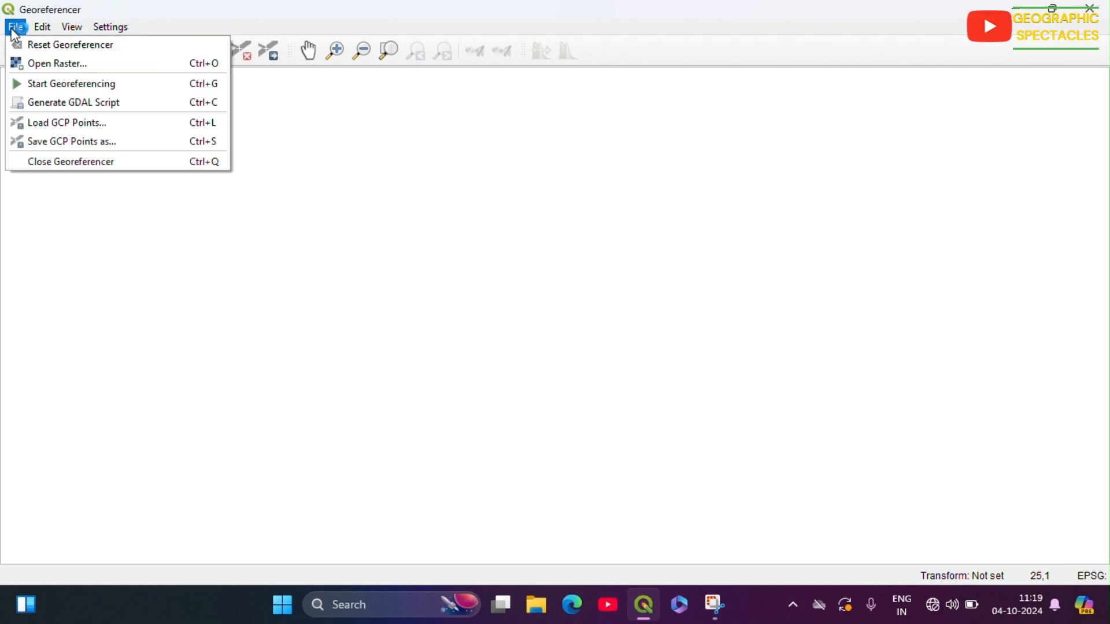
{"action": "left_click", "coordinate": [45, 65]}
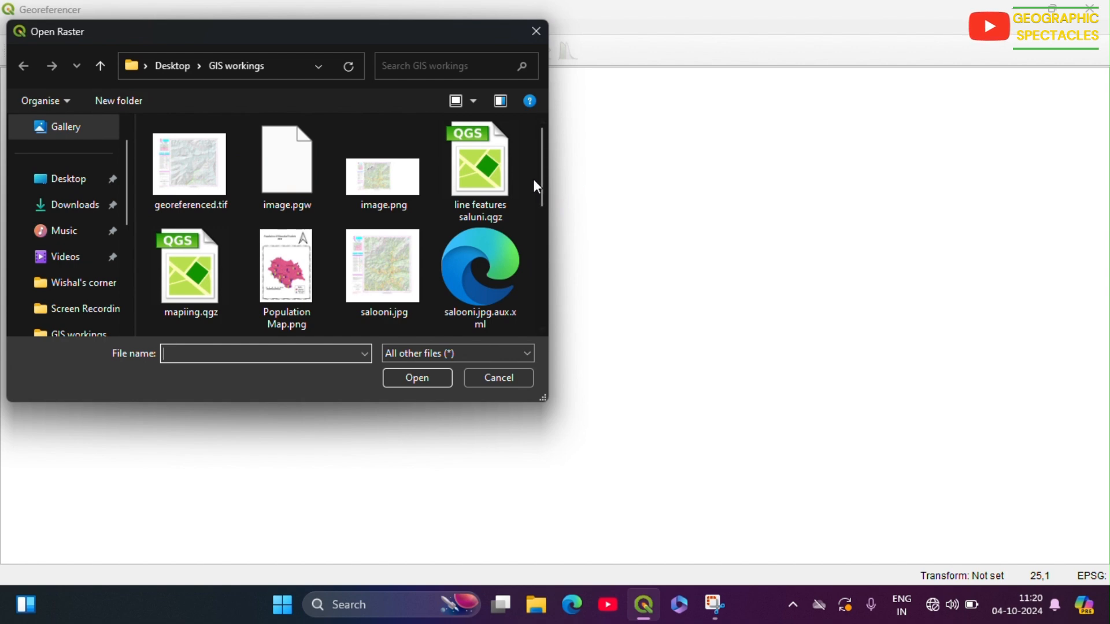
{"action": "left_click_drag", "start_coordinate": [546, 179], "coordinate": [550, 225]}
{"action": "left_click", "coordinate": [383, 226]}
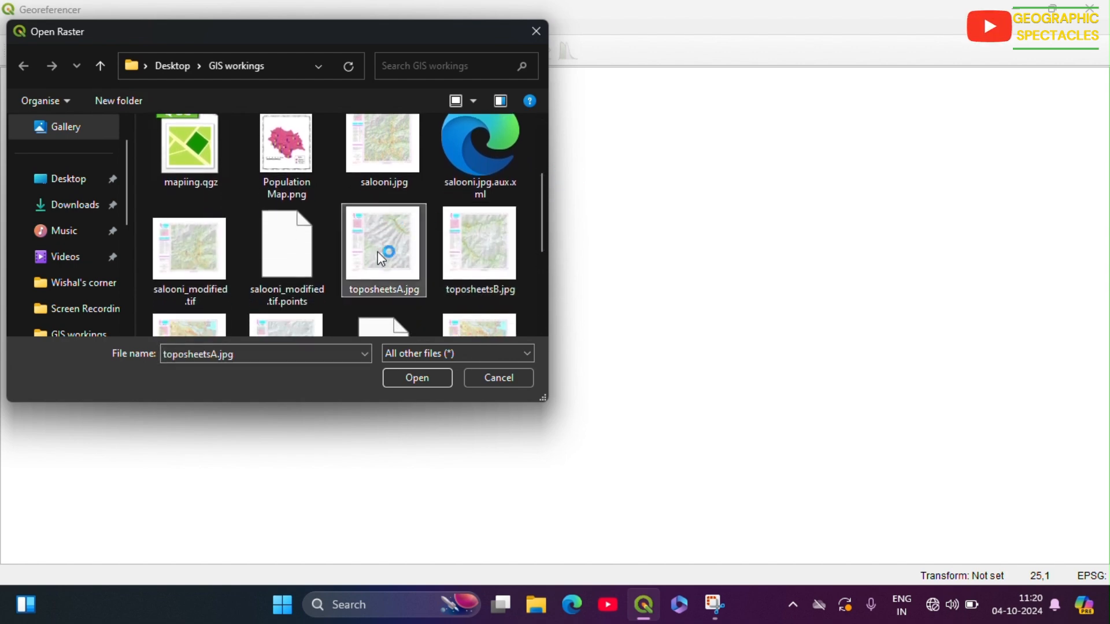
{"action": "left_click", "coordinate": [403, 382]}
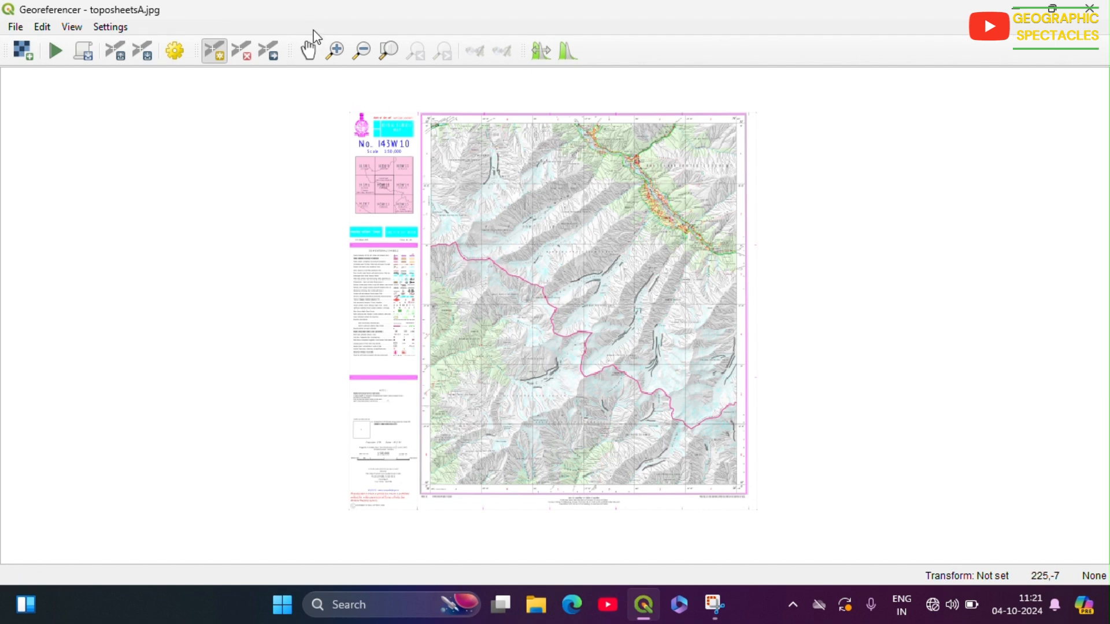
Step: Examine the longitude and latitude labels and grid lines around the northwest corner of the toposheet
{"action": "left_click", "coordinate": [336, 58]}
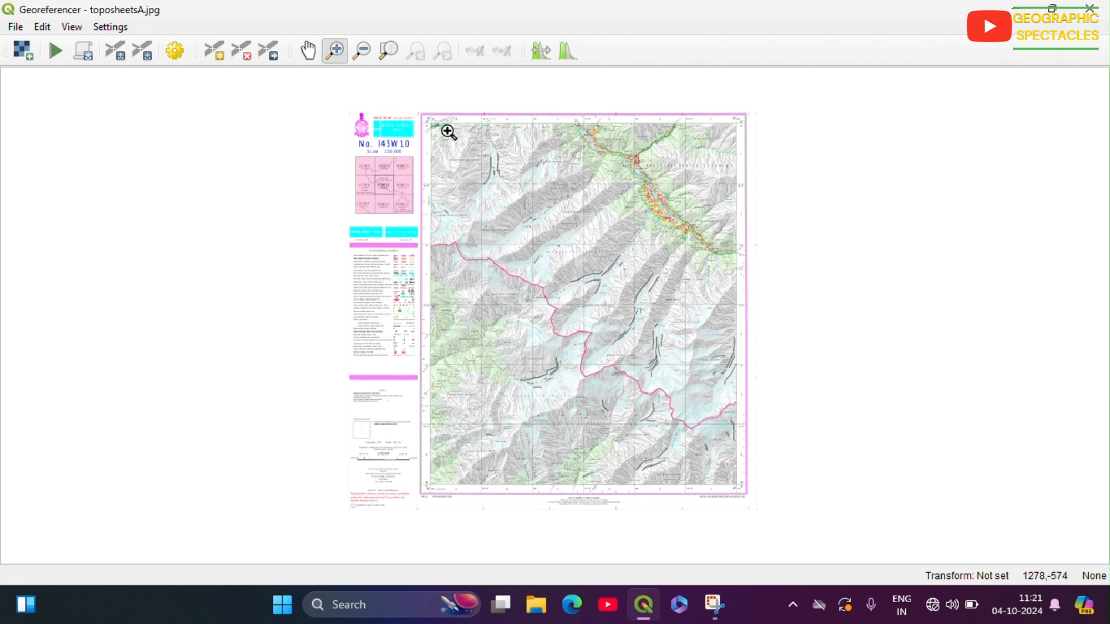
{"action": "left_click", "coordinate": [431, 118]}
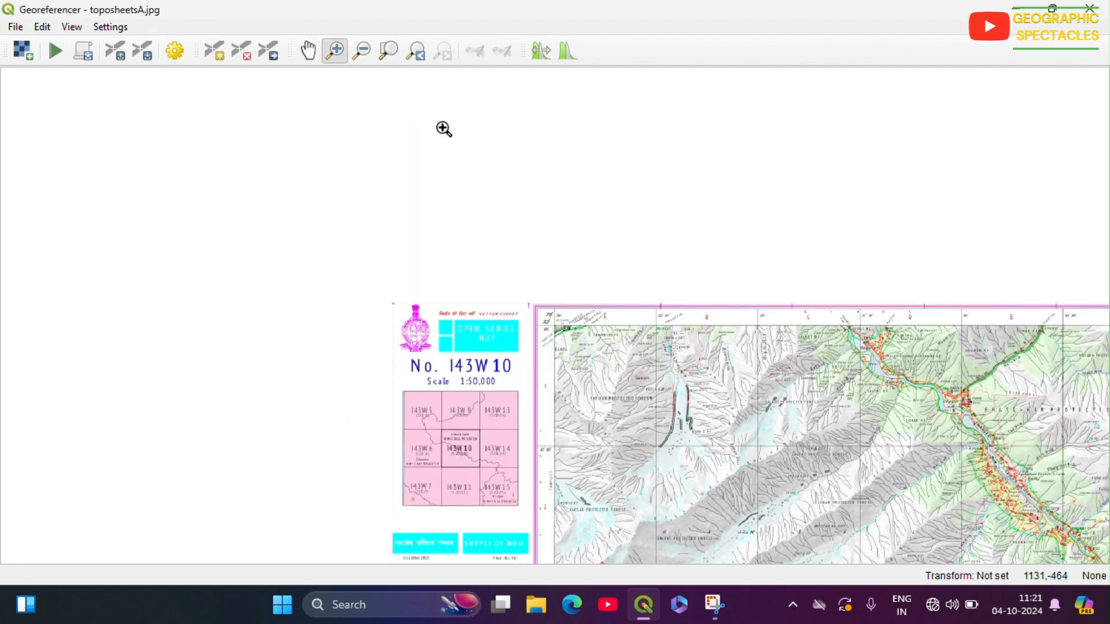
{"action": "left_click", "coordinate": [565, 351]}
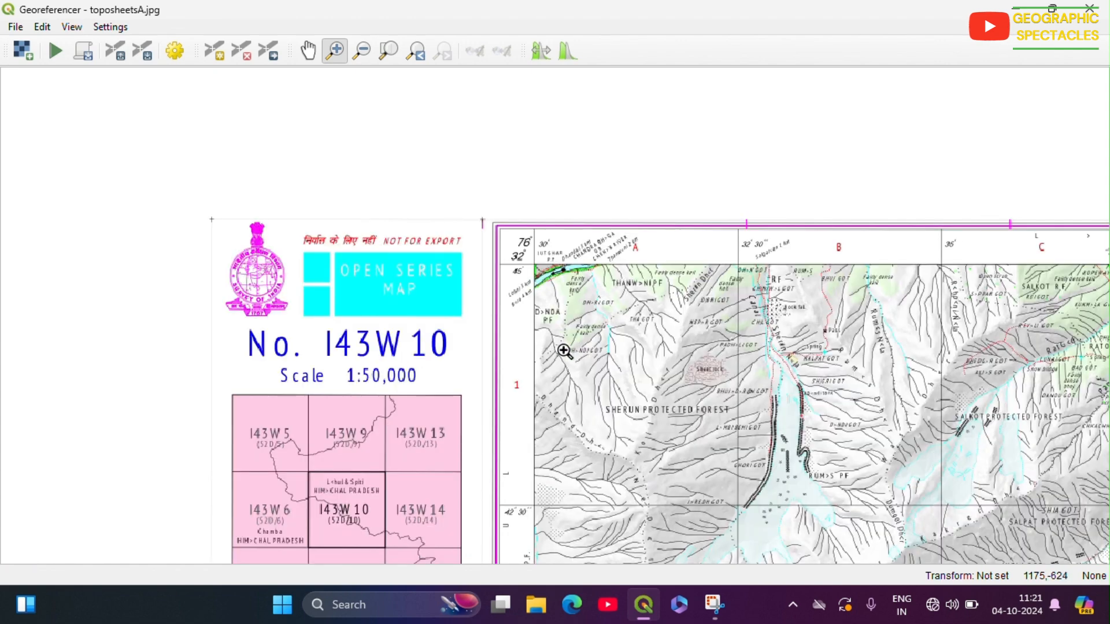
{"action": "left_click", "coordinate": [539, 263]}
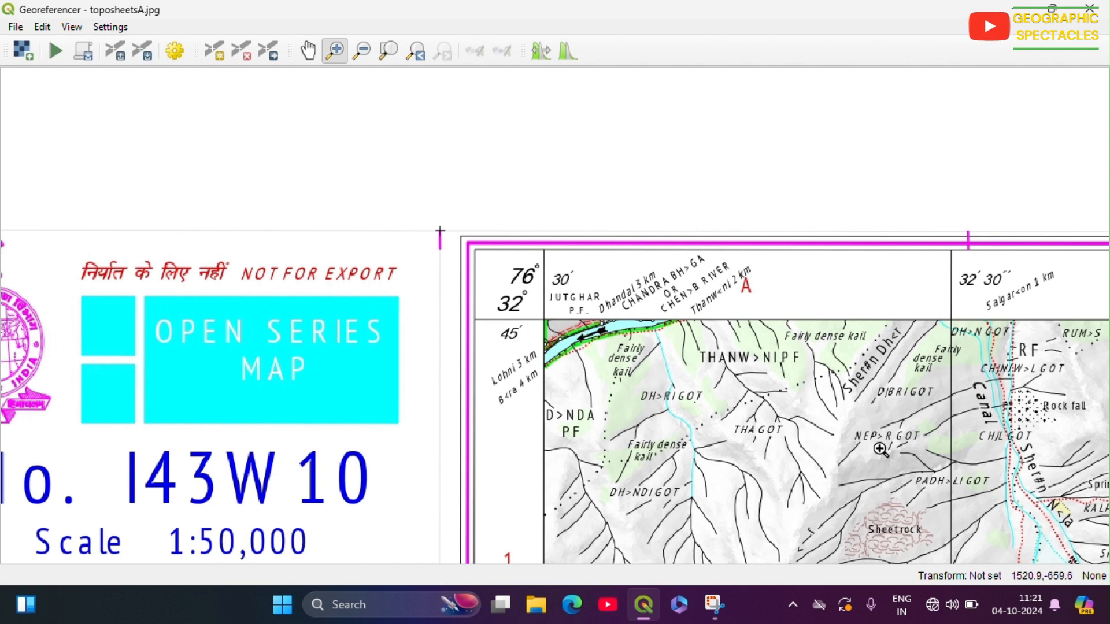
{"action": "left_click", "coordinate": [307, 51]}
{"action": "left_click_drag", "start_coordinate": [948, 420], "coordinate": [744, 271]}
{"action": "left_click_drag", "start_coordinate": [758, 381], "coordinate": [664, 208]}
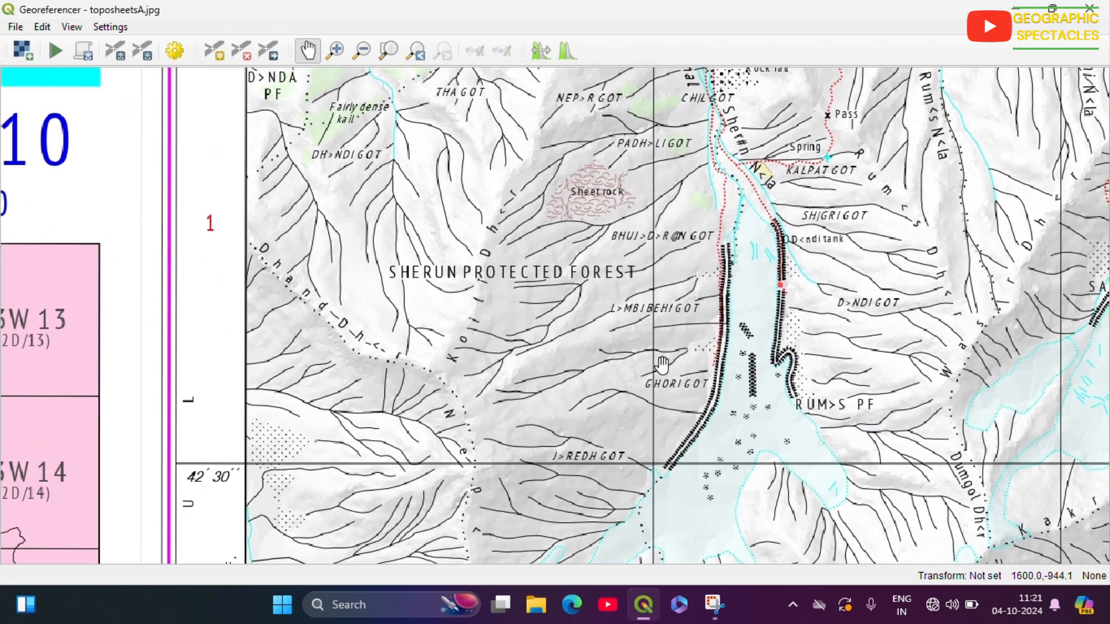
{"action": "left_click_drag", "start_coordinate": [661, 364], "coordinate": [637, 258]}
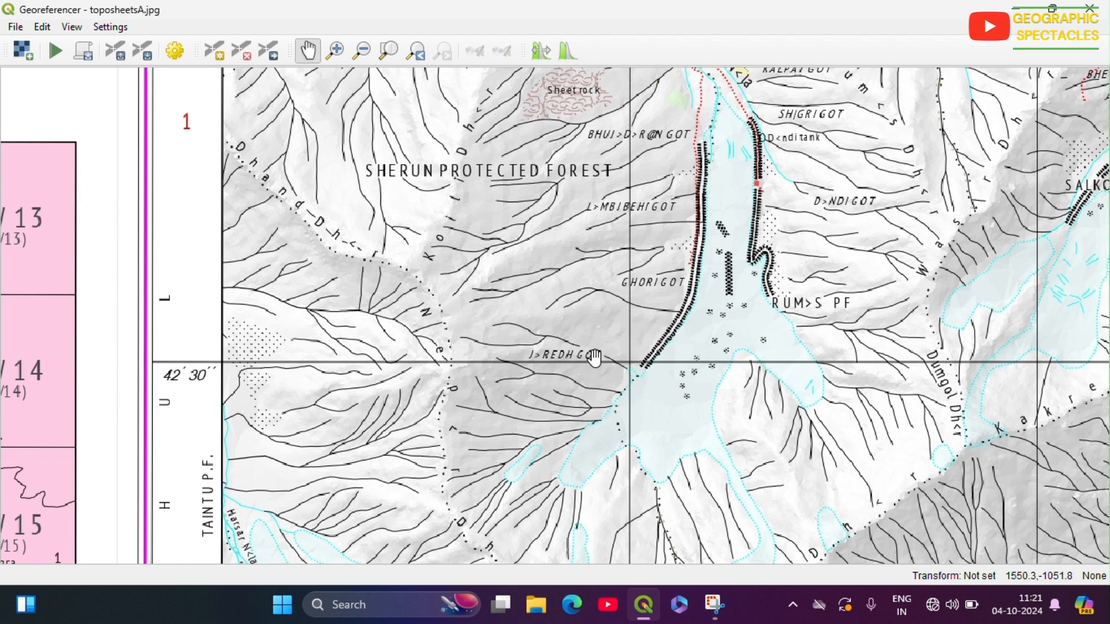
{"action": "left_click_drag", "start_coordinate": [613, 150], "coordinate": [612, 345]}
{"action": "left_click_drag", "start_coordinate": [627, 250], "coordinate": [633, 281]}
{"action": "left_click_drag", "start_coordinate": [615, 321], "coordinate": [633, 189]}
{"action": "left_click_drag", "start_coordinate": [374, 187], "coordinate": [640, 375]}
{"action": "left_click_drag", "start_coordinate": [608, 312], "coordinate": [594, 419]}
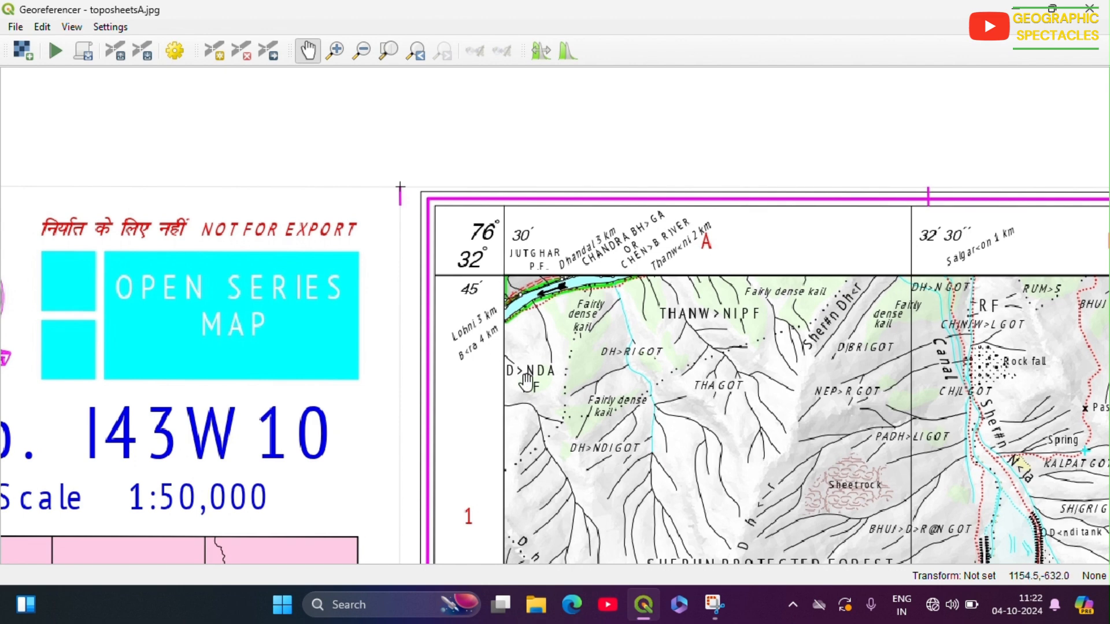
Step: Place a control point exactly on the grid intersection at the northwest corner of the map frame
{"action": "left_click", "coordinate": [215, 53]}
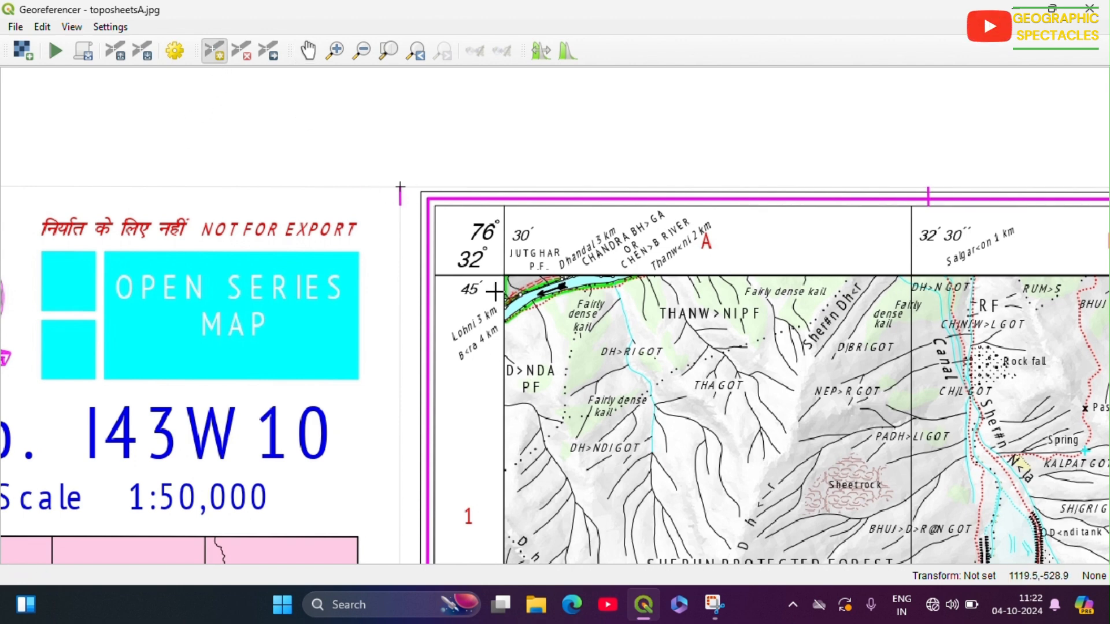
{"action": "left_click", "coordinate": [335, 50]}
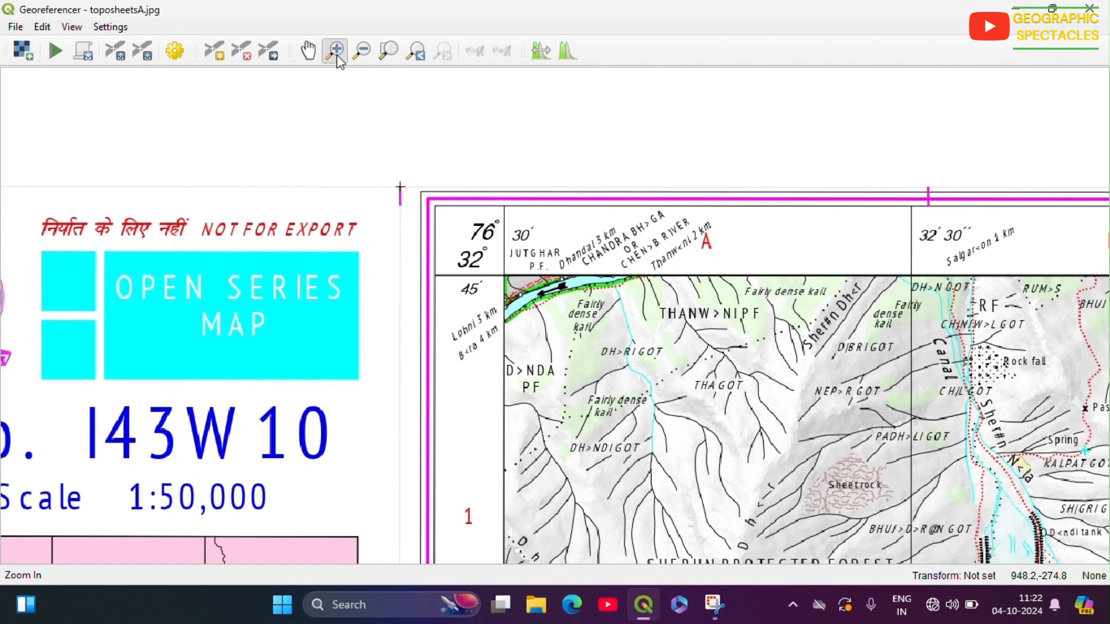
{"action": "left_click", "coordinate": [503, 286]}
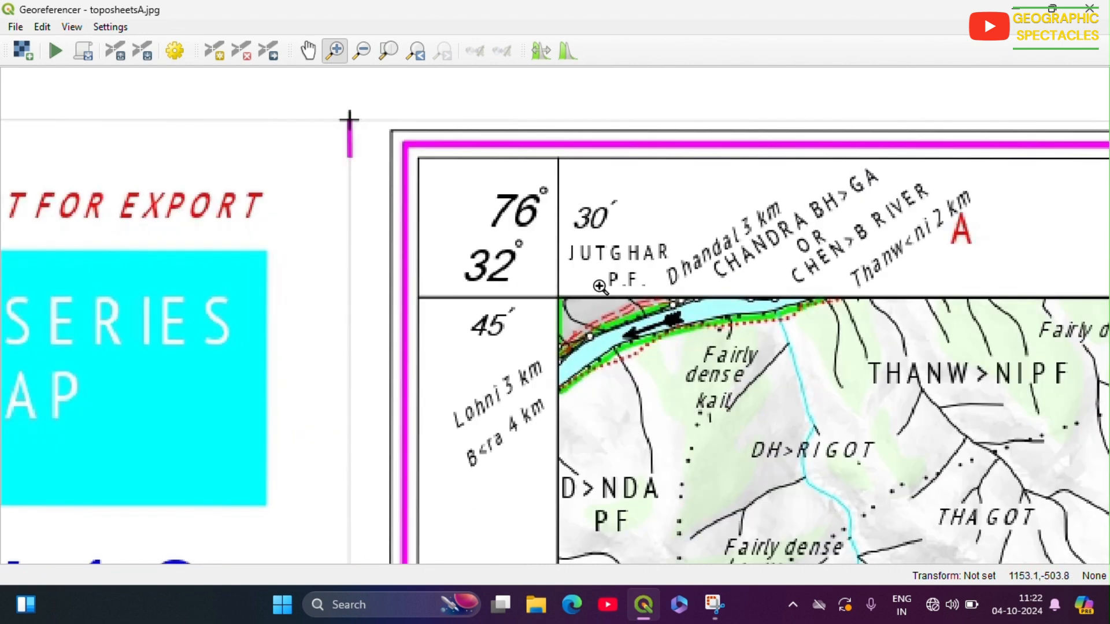
{"action": "left_click", "coordinate": [557, 293]}
{"action": "left_click", "coordinate": [574, 338]}
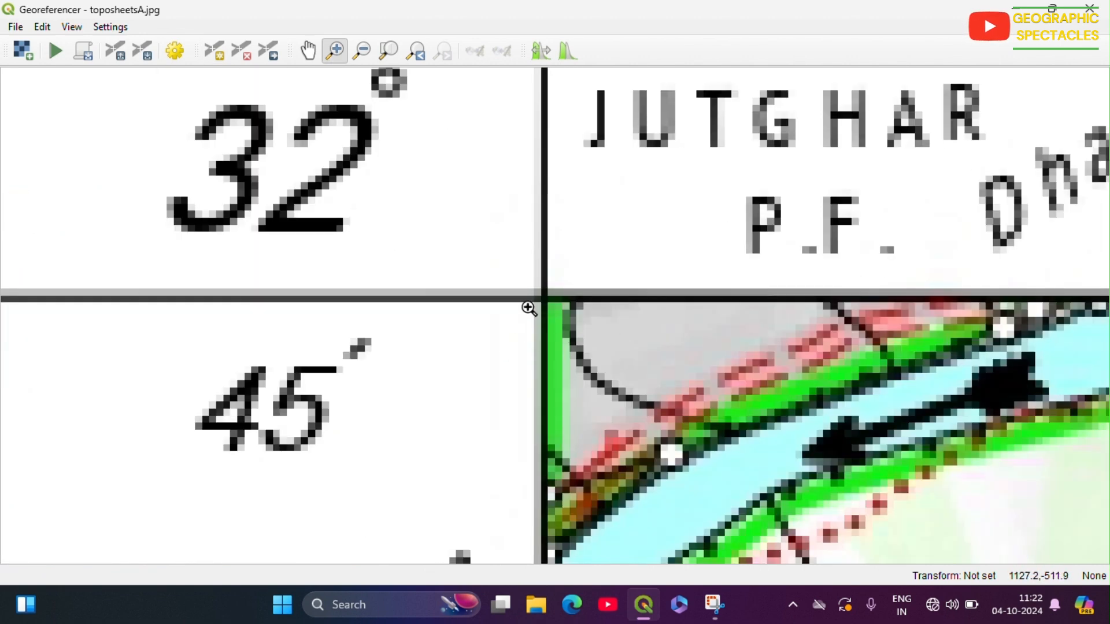
{"action": "left_click", "coordinate": [307, 52]}
{"action": "left_click_drag", "start_coordinate": [538, 266], "coordinate": [542, 391]}
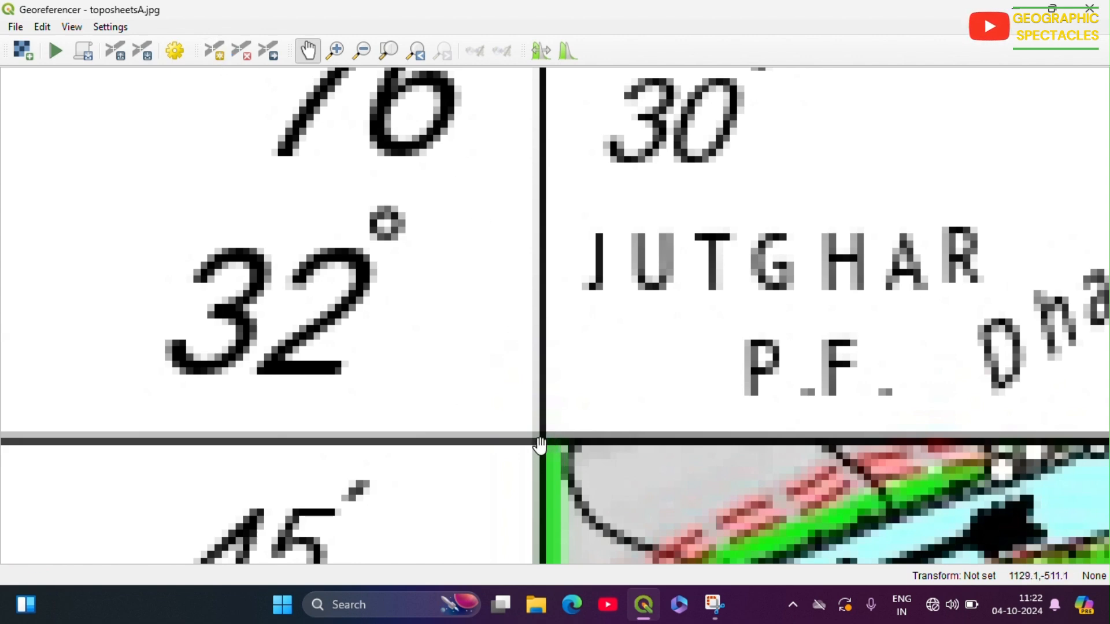
{"action": "left_click", "coordinate": [213, 52]}
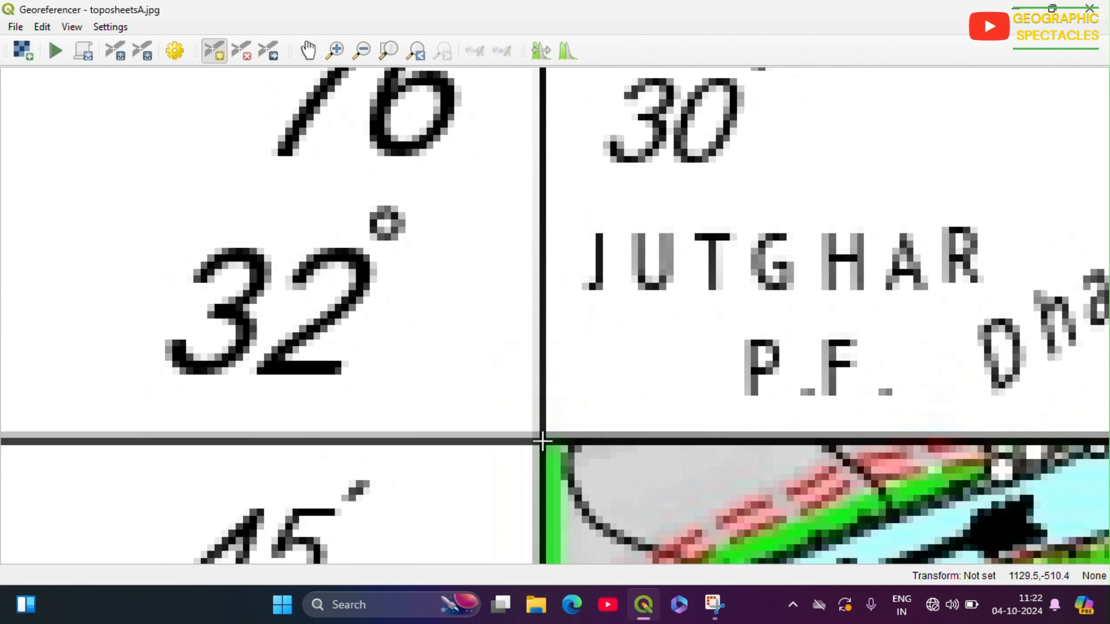
{"action": "left_click", "coordinate": [542, 441]}
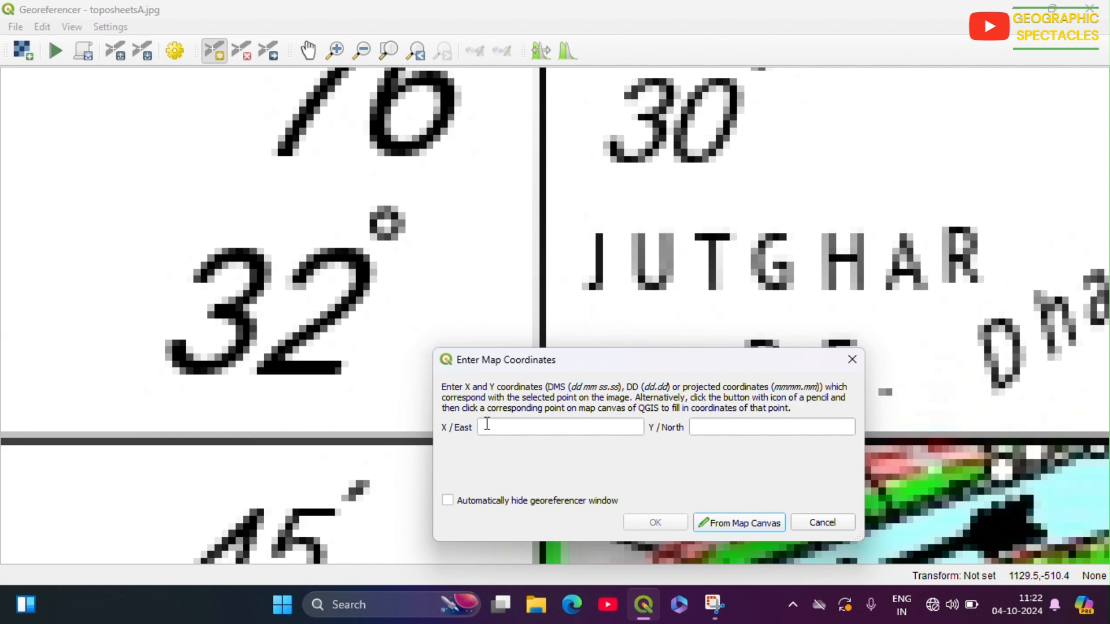
Step: Assign the northwest corner point the map coordinates X/East 76 30 00 and Y/North 32 45 00
{"action": "left_click", "coordinate": [487, 427]}
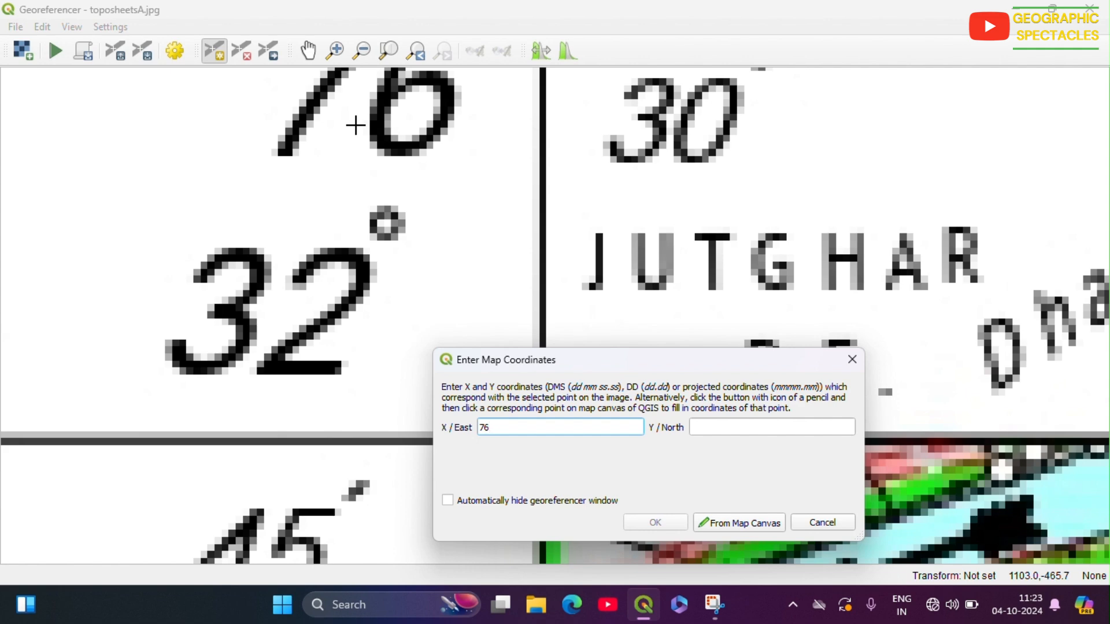
{"action": "type", "text": "30 00"}
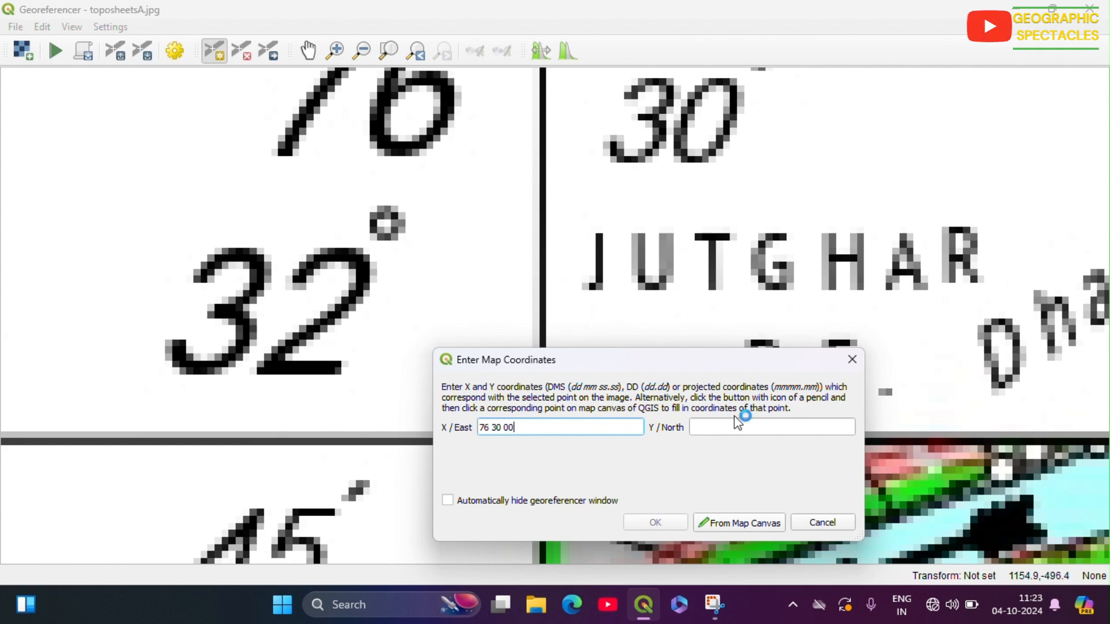
{"action": "left_click", "coordinate": [698, 428]}
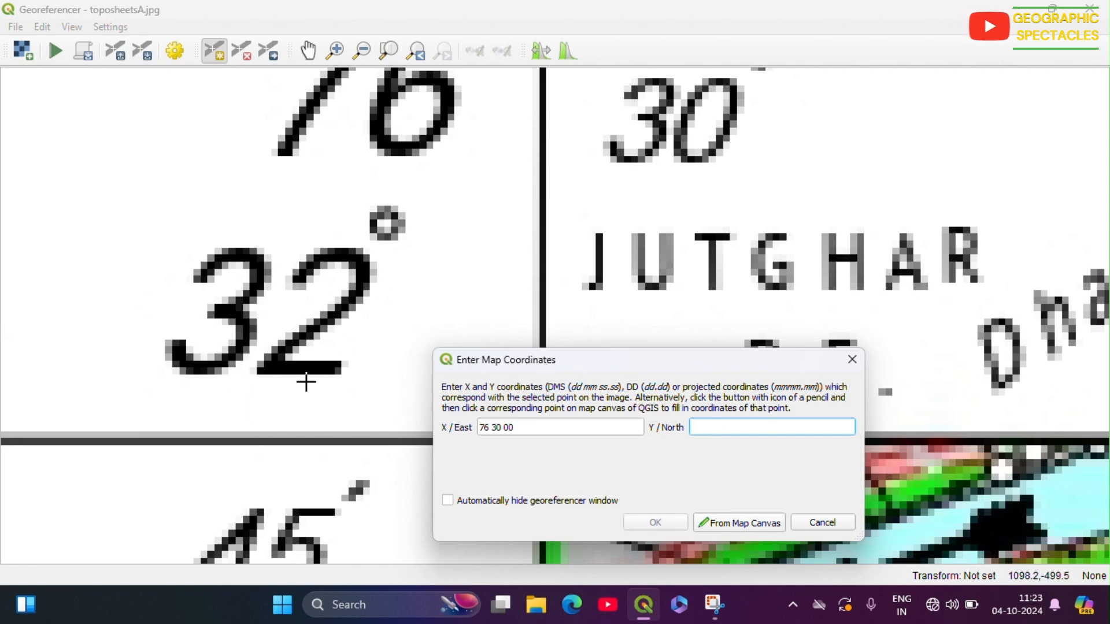
{"action": "type", "text": "32 45"}
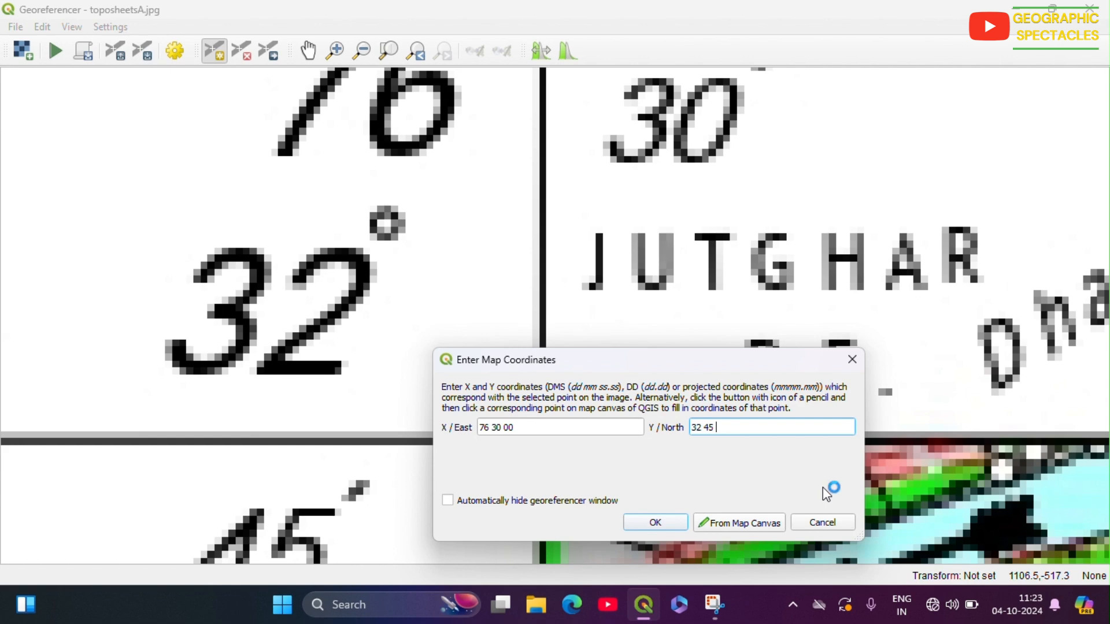
{"action": "type", "text": " 00"}
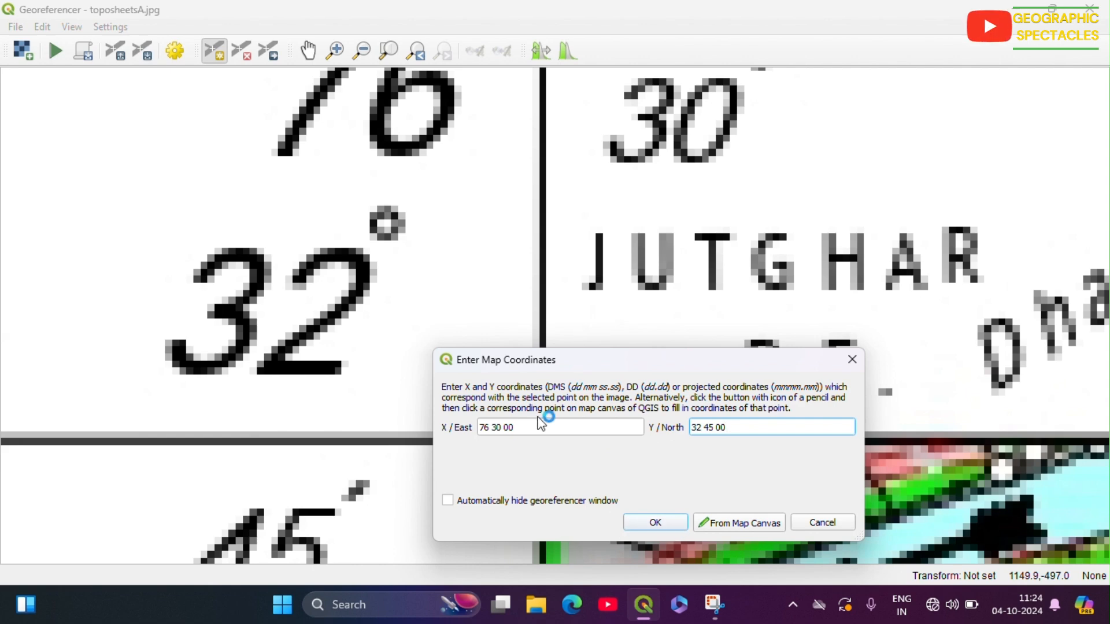
{"action": "left_click", "coordinate": [665, 523]}
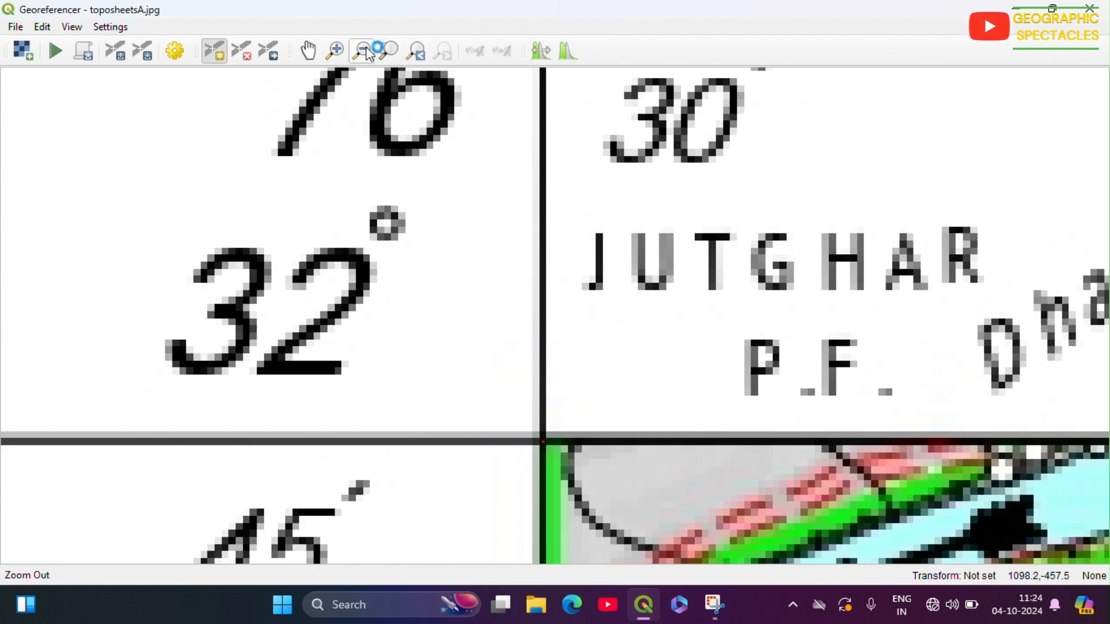
Step: Place a second control point exactly on the grid intersection at the northeast corner of the map frame
{"action": "left_click", "coordinate": [392, 57]}
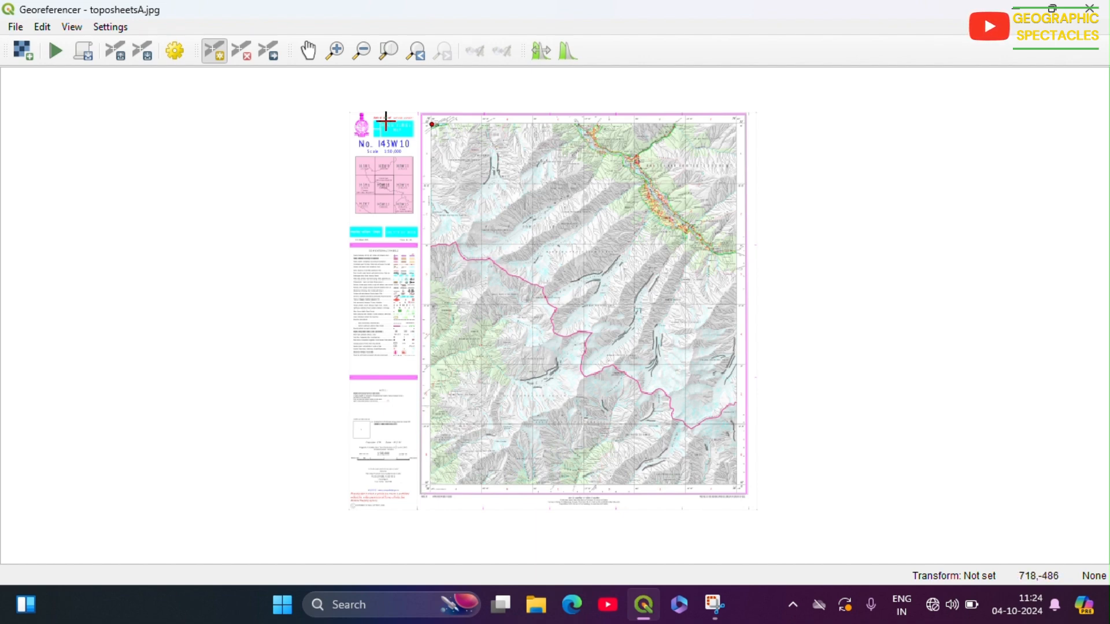
{"action": "left_click", "coordinate": [334, 51]}
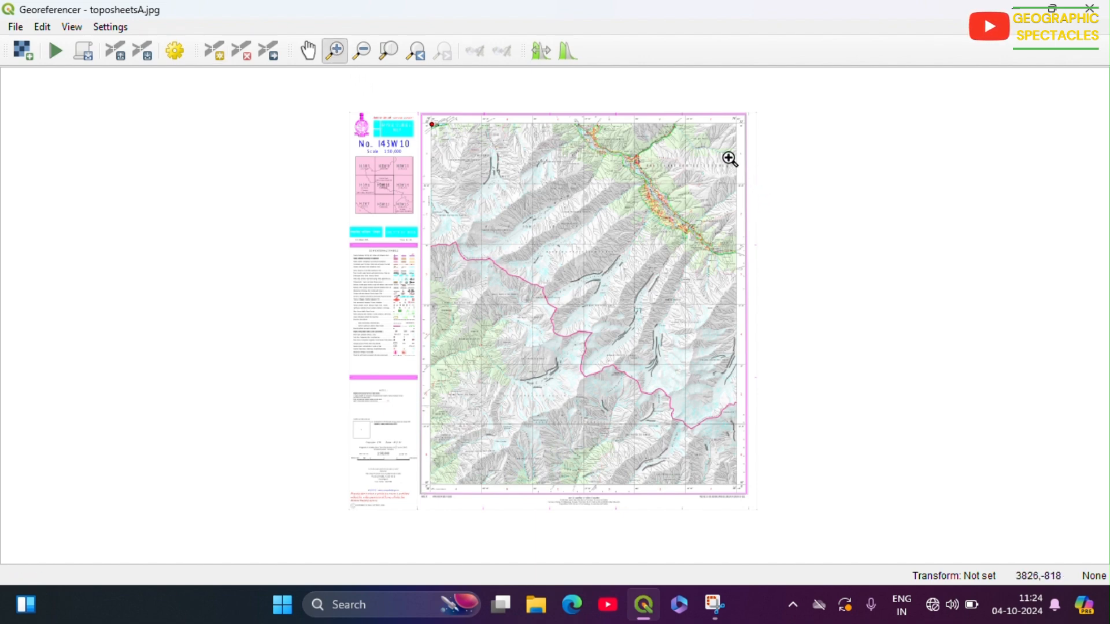
{"action": "left_click", "coordinate": [737, 127]}
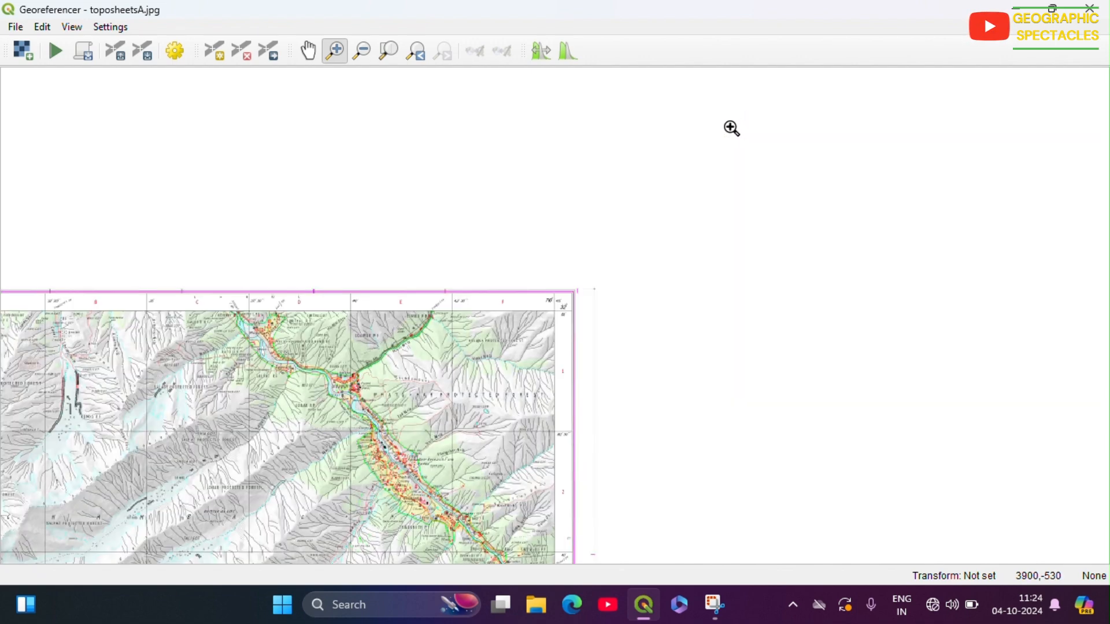
{"action": "left_click", "coordinate": [553, 314]}
{"action": "left_click", "coordinate": [560, 313]}
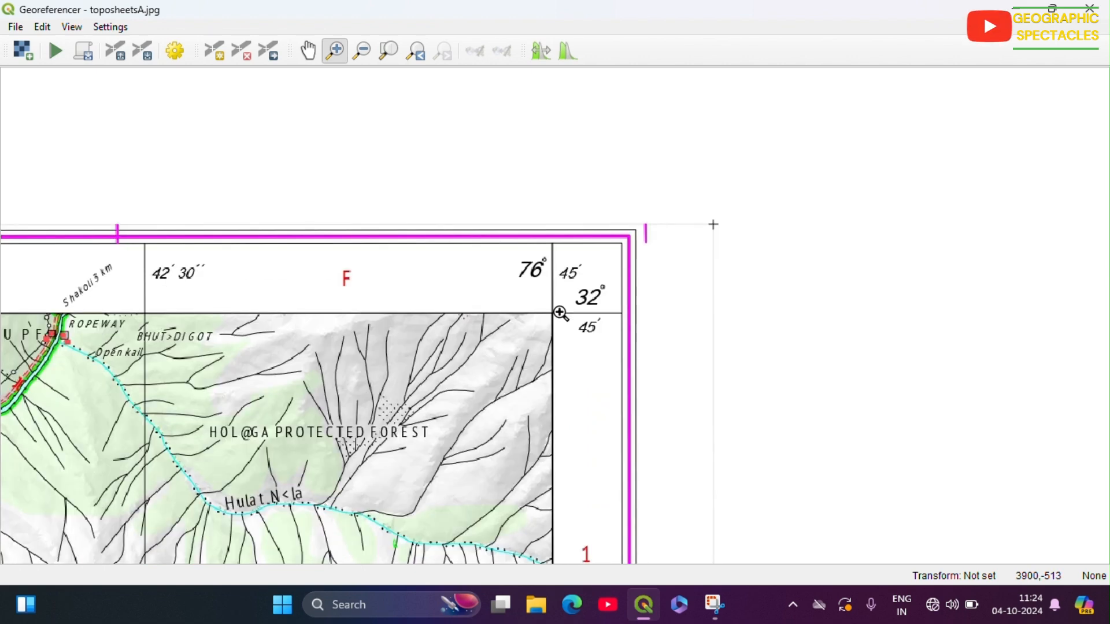
{"action": "left_click", "coordinate": [560, 313]}
{"action": "left_click", "coordinate": [560, 313]}
{"action": "left_click", "coordinate": [560, 314]}
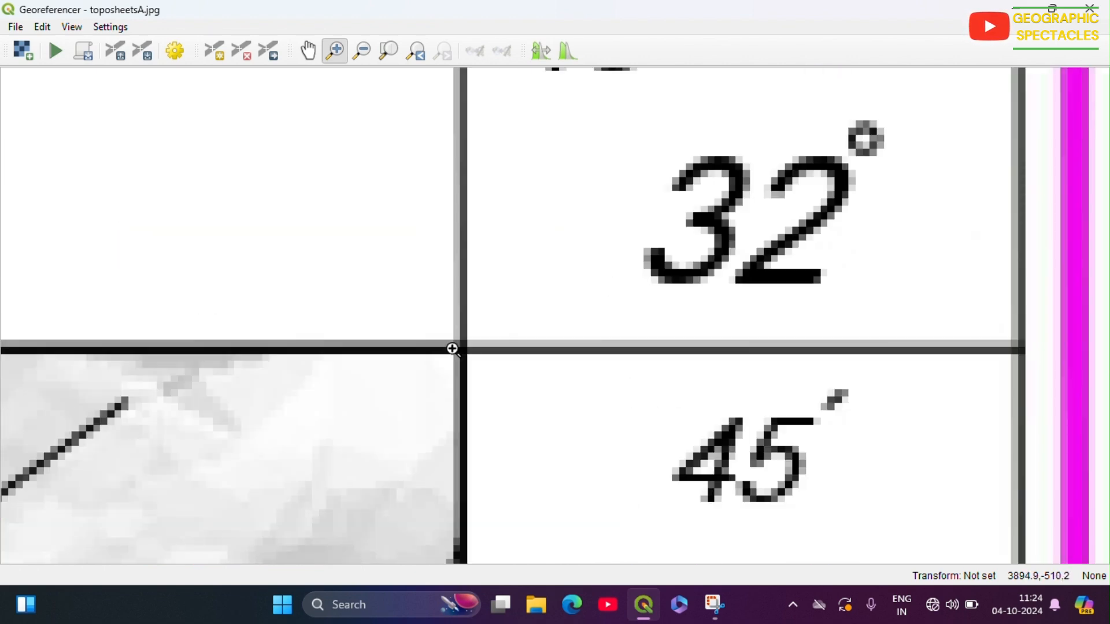
{"action": "left_click", "coordinate": [307, 50]}
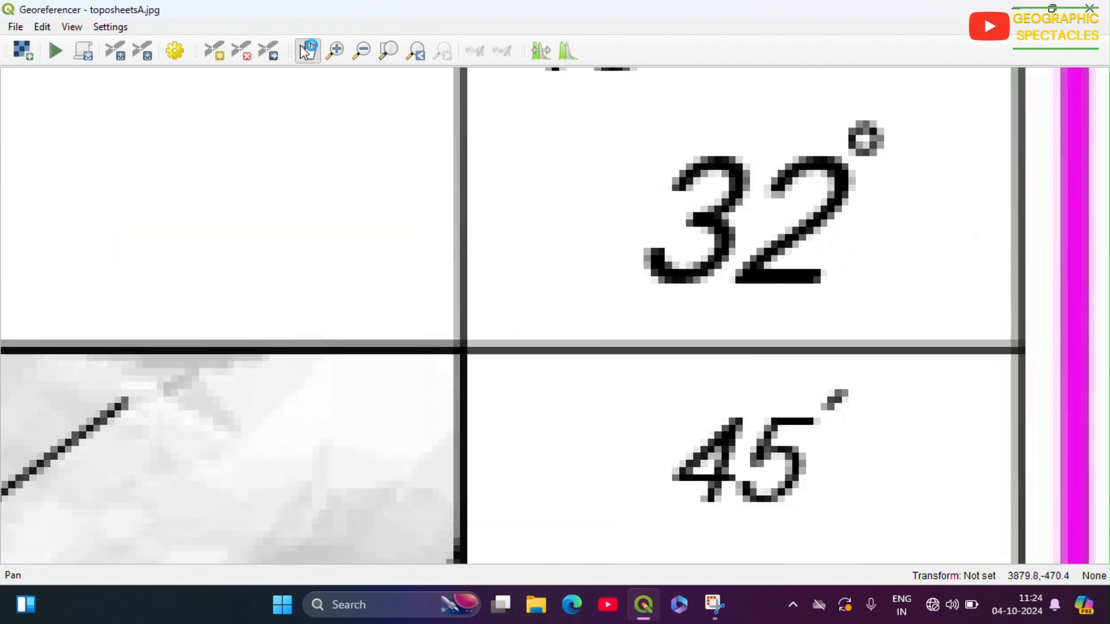
{"action": "left_click_drag", "start_coordinate": [418, 196], "coordinate": [430, 302]}
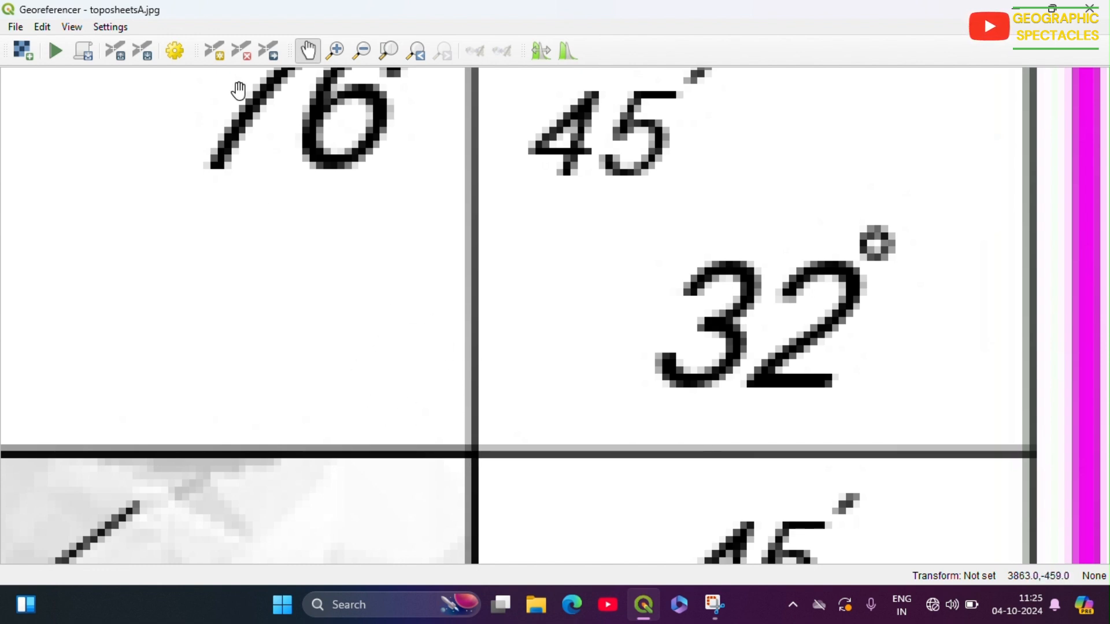
{"action": "left_click", "coordinate": [220, 56]}
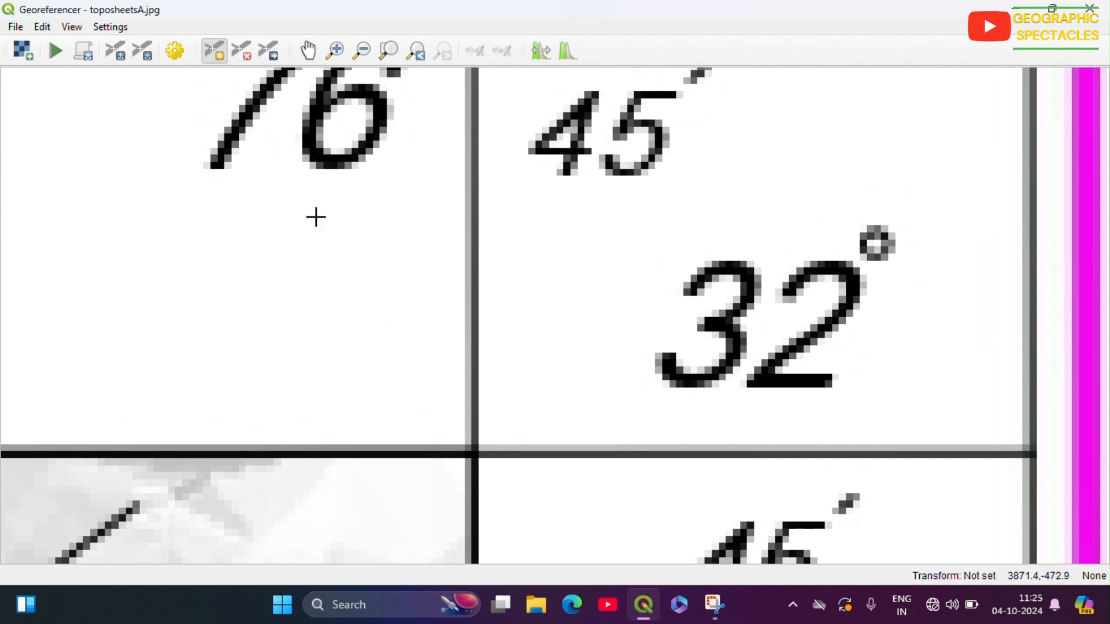
{"action": "left_click", "coordinate": [474, 455]}
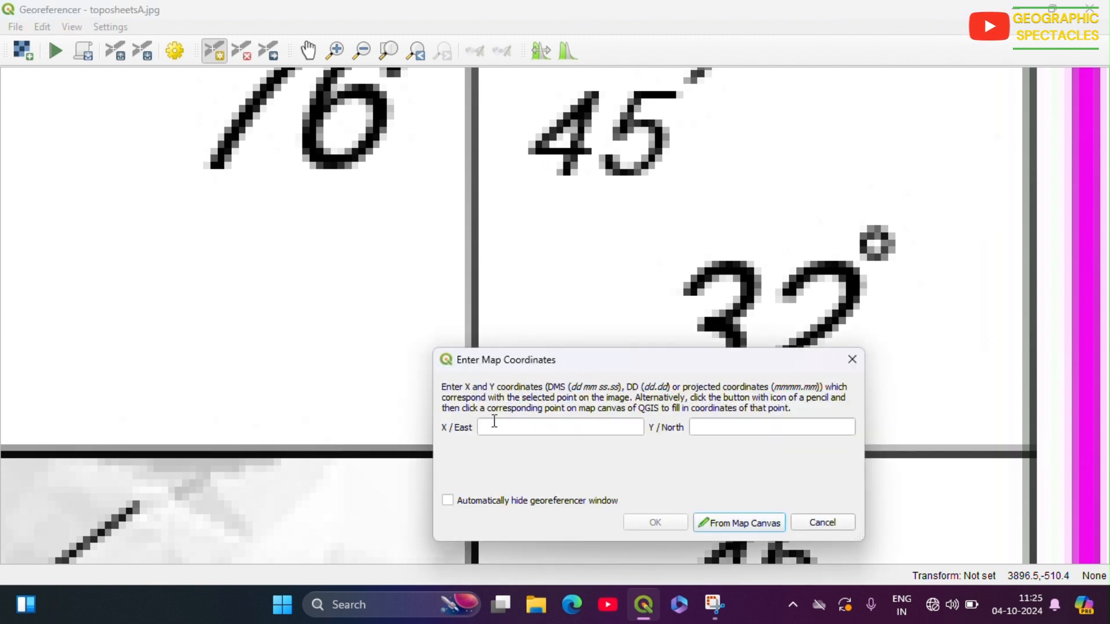
Step: Assign the northeast corner point the map coordinates X/East 76 45 00 and Y/North 32 45 00, checking them against the printed labels
{"action": "left_click", "coordinate": [490, 426]}
{"action": "type", "text": "76 45 00"}
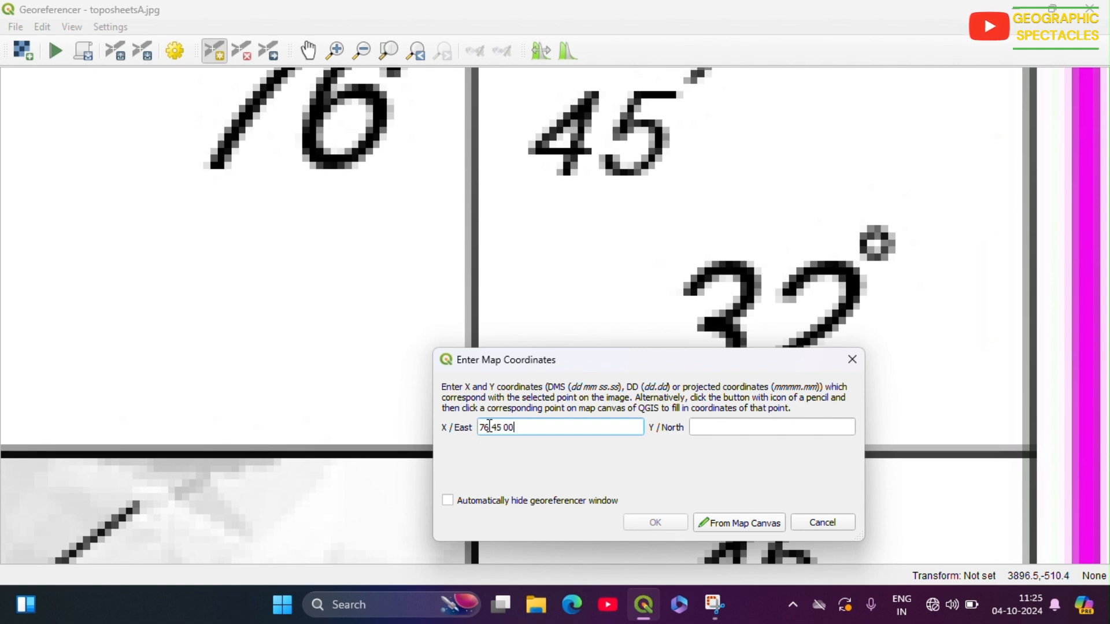
{"action": "left_click", "coordinate": [758, 427]}
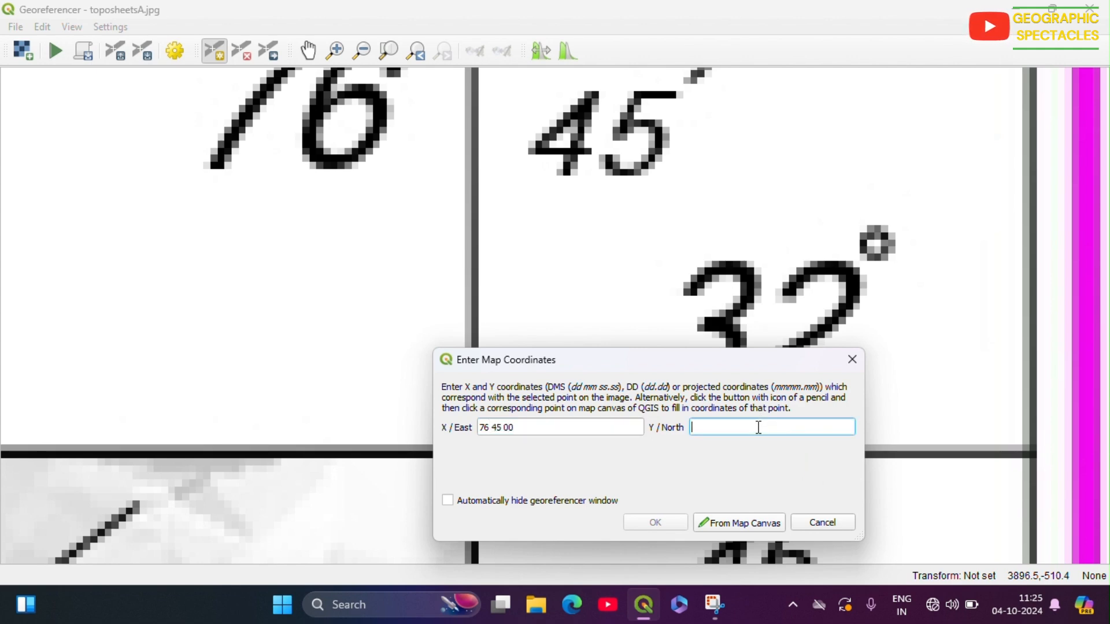
{"action": "left_click_drag", "start_coordinate": [686, 363], "coordinate": [372, 257]}
{"action": "type", "text": "32 45 00"}
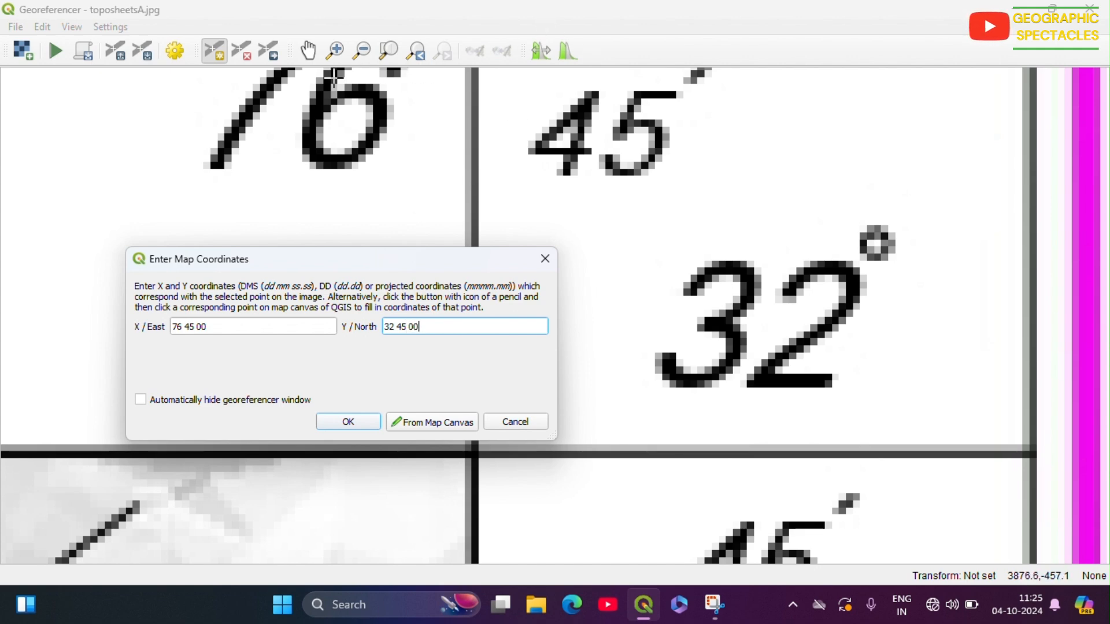
{"action": "left_click", "coordinate": [315, 56]}
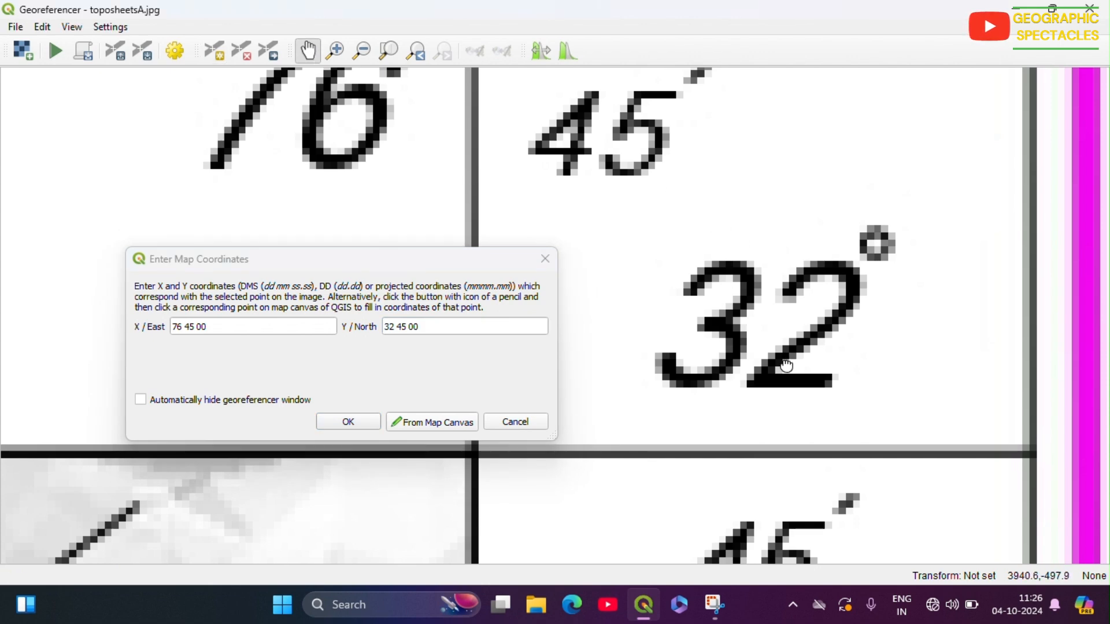
{"action": "left_click_drag", "start_coordinate": [703, 458], "coordinate": [692, 359]}
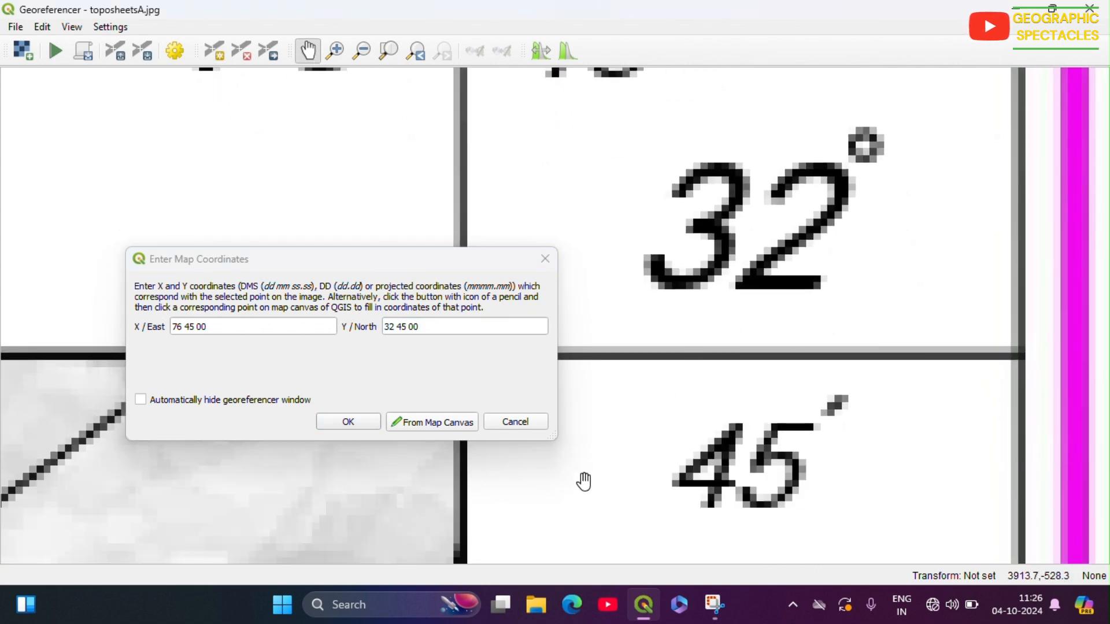
{"action": "left_click_drag", "start_coordinate": [807, 320], "coordinate": [886, 522]}
{"action": "left_click_drag", "start_coordinate": [822, 413], "coordinate": [978, 428]}
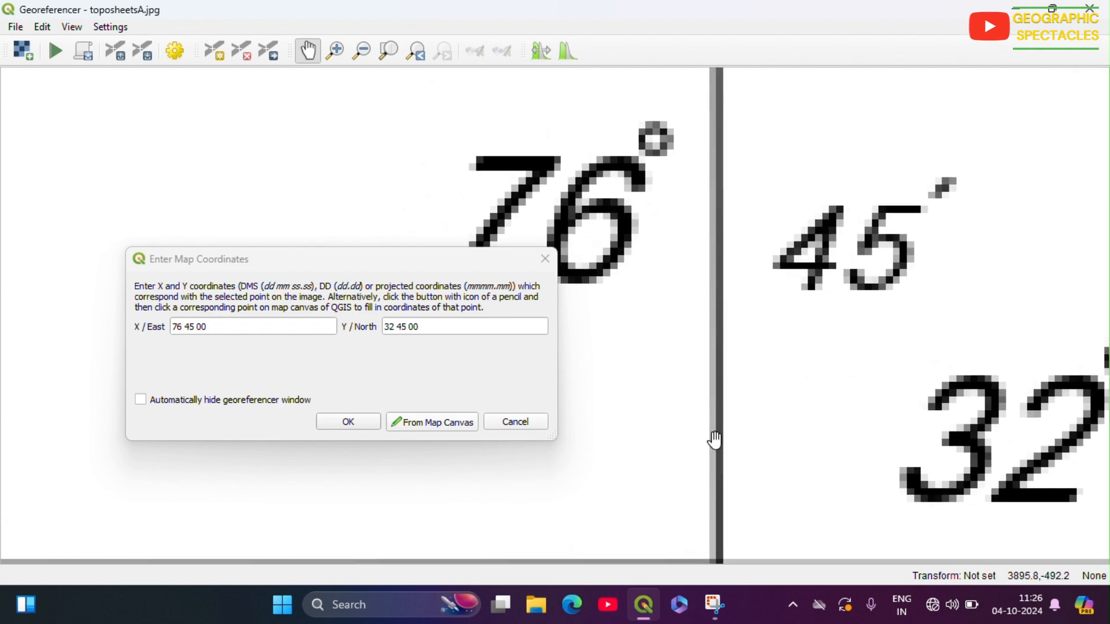
{"action": "left_click", "coordinate": [345, 423]}
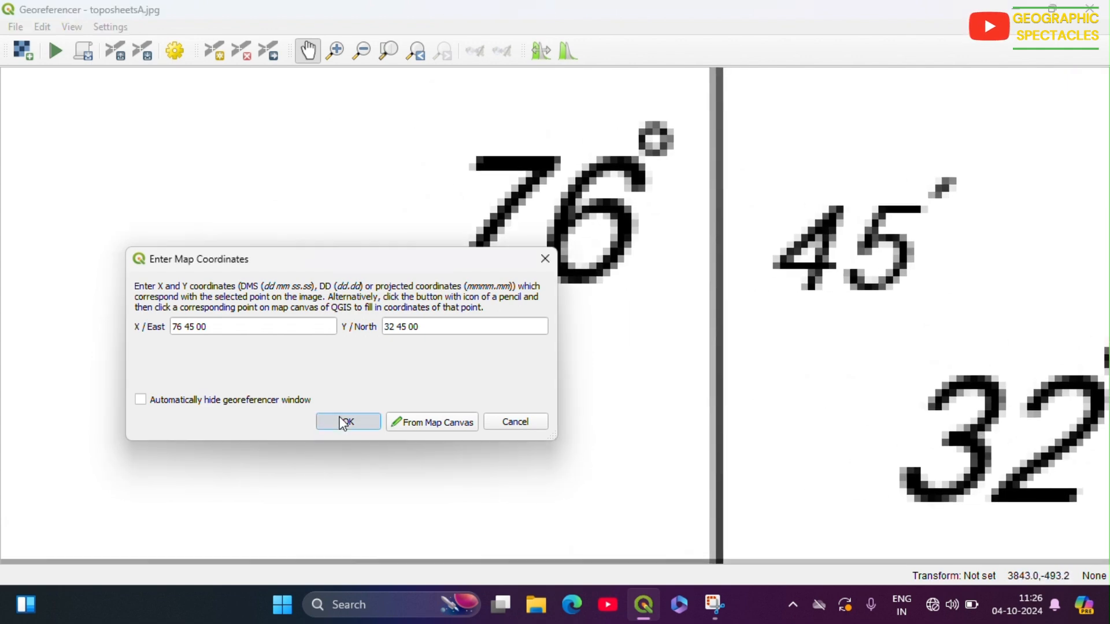
Step: Fit the whole toposheet in the georeferencer view and show the GCP table of control points
{"action": "left_click", "coordinate": [391, 56]}
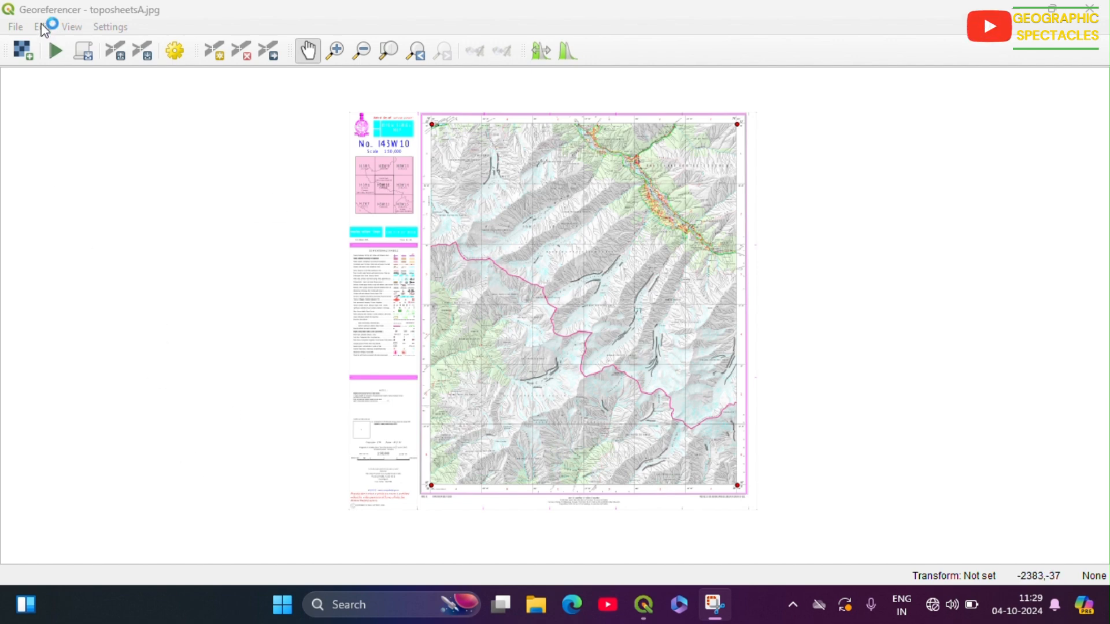
{"action": "left_click", "coordinate": [437, 163]}
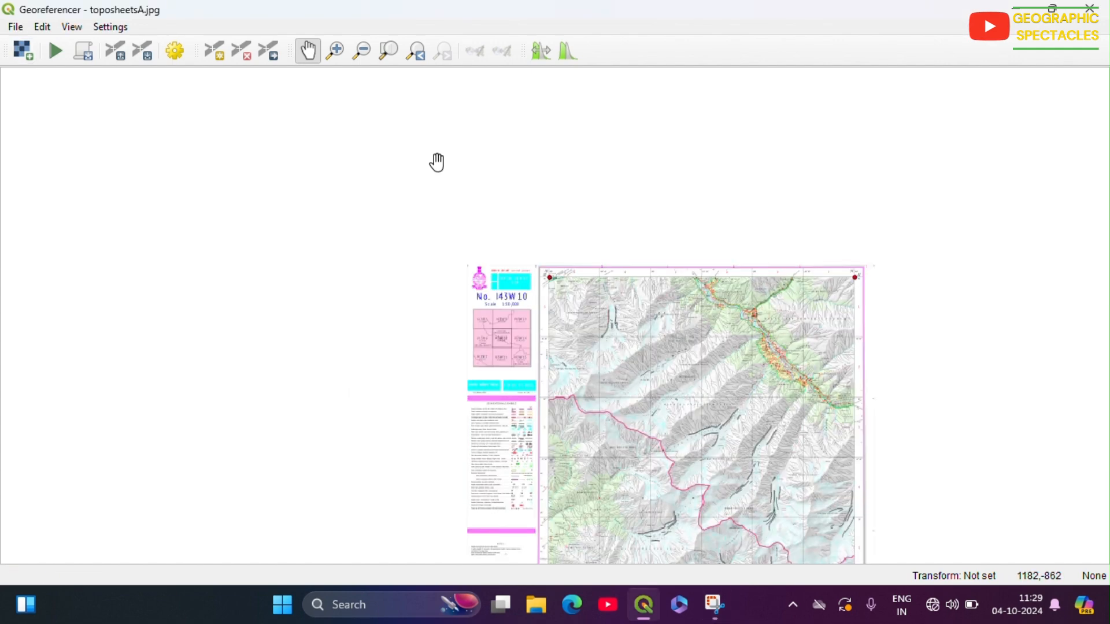
{"action": "left_click", "coordinate": [401, 49]}
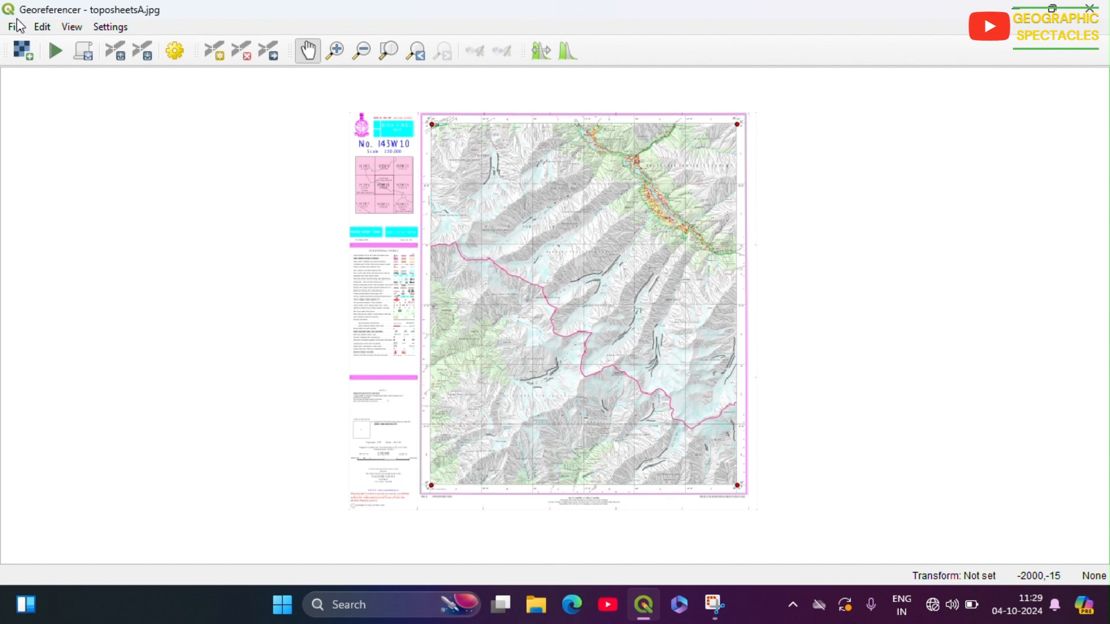
{"action": "left_click", "coordinate": [72, 26]}
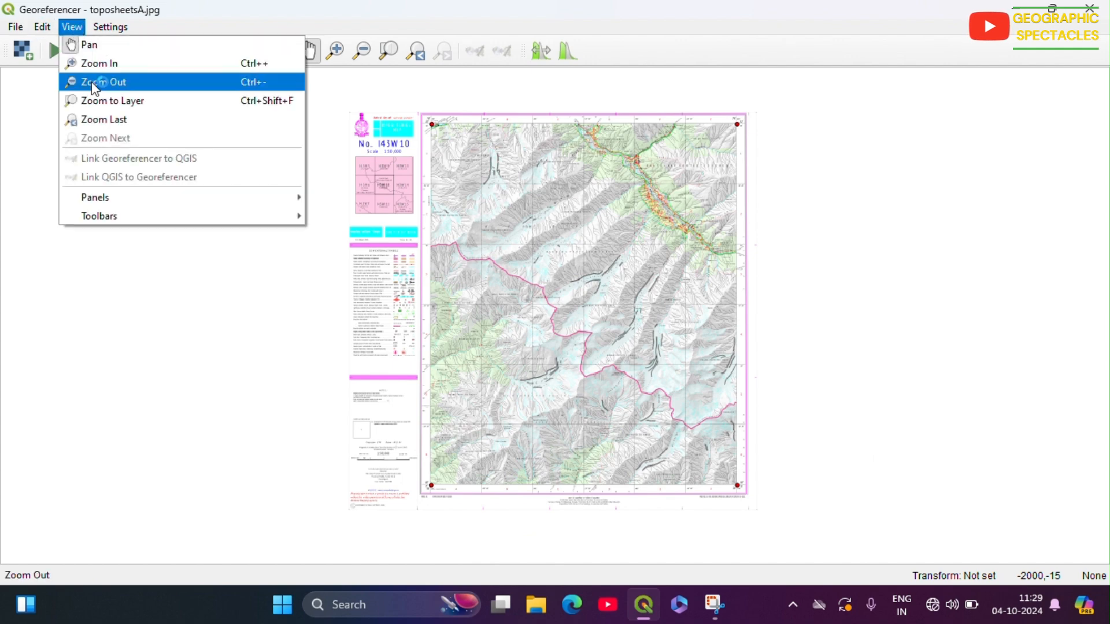
{"action": "mouse_move", "coordinate": [118, 204]}
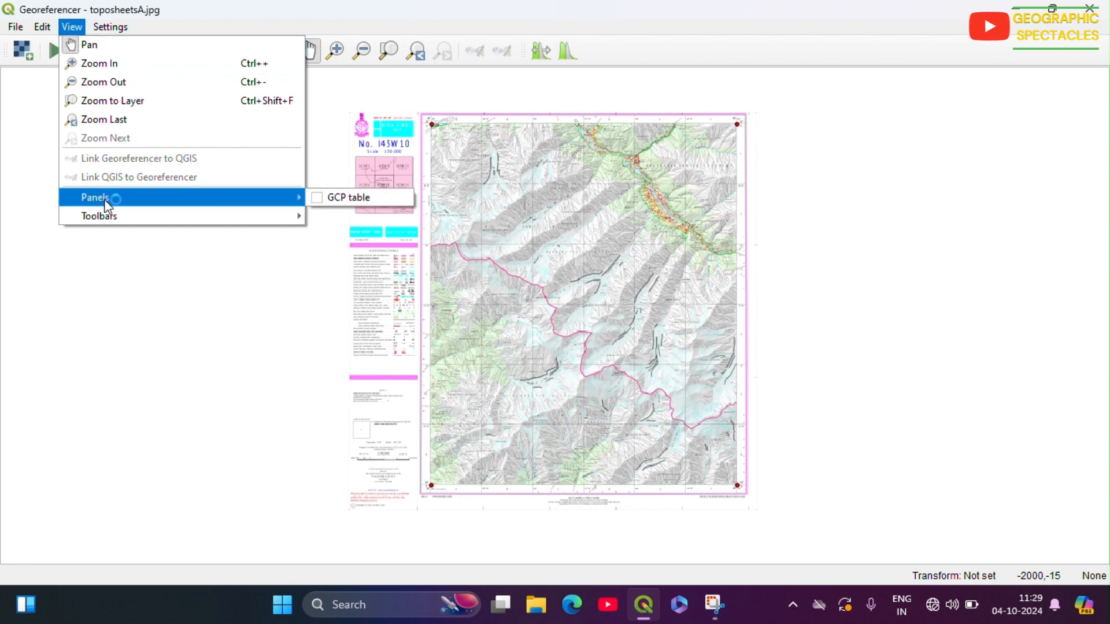
{"action": "left_click", "coordinate": [318, 199]}
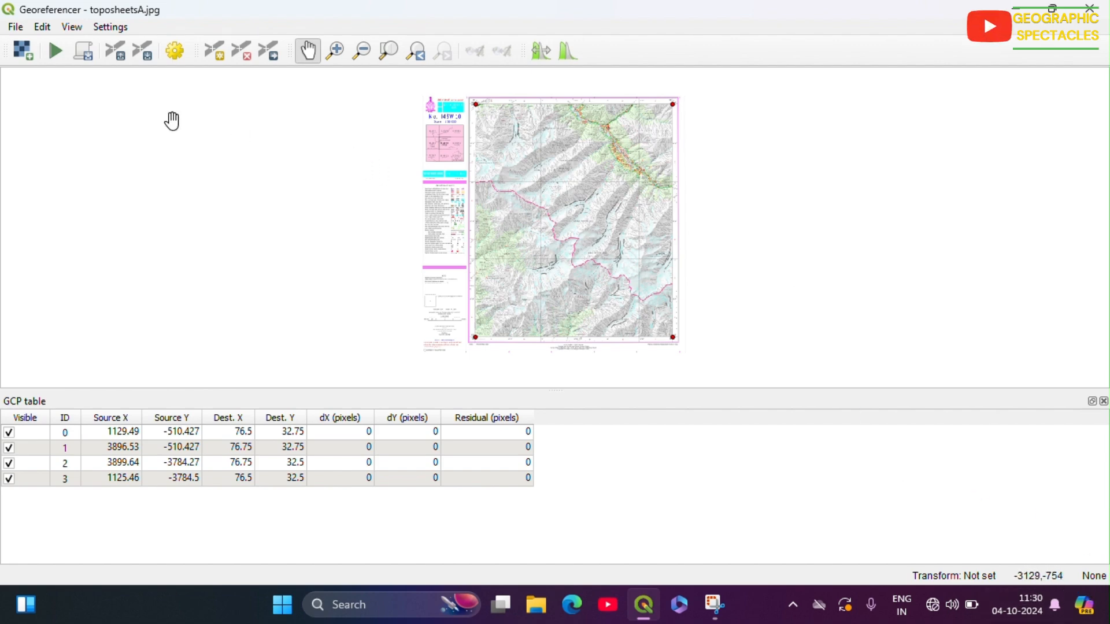
Step: Set the transformation's target SRS to EPSG:4326 - WGS 84 in the transformation settings
{"action": "left_click", "coordinate": [181, 60]}
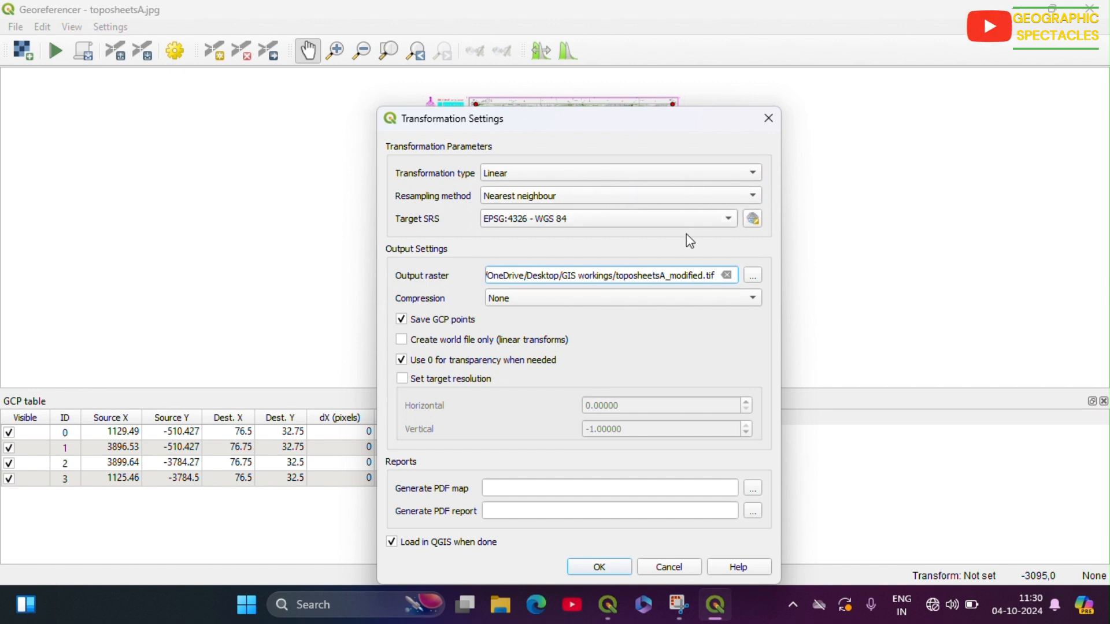
{"action": "left_click", "coordinate": [752, 220]}
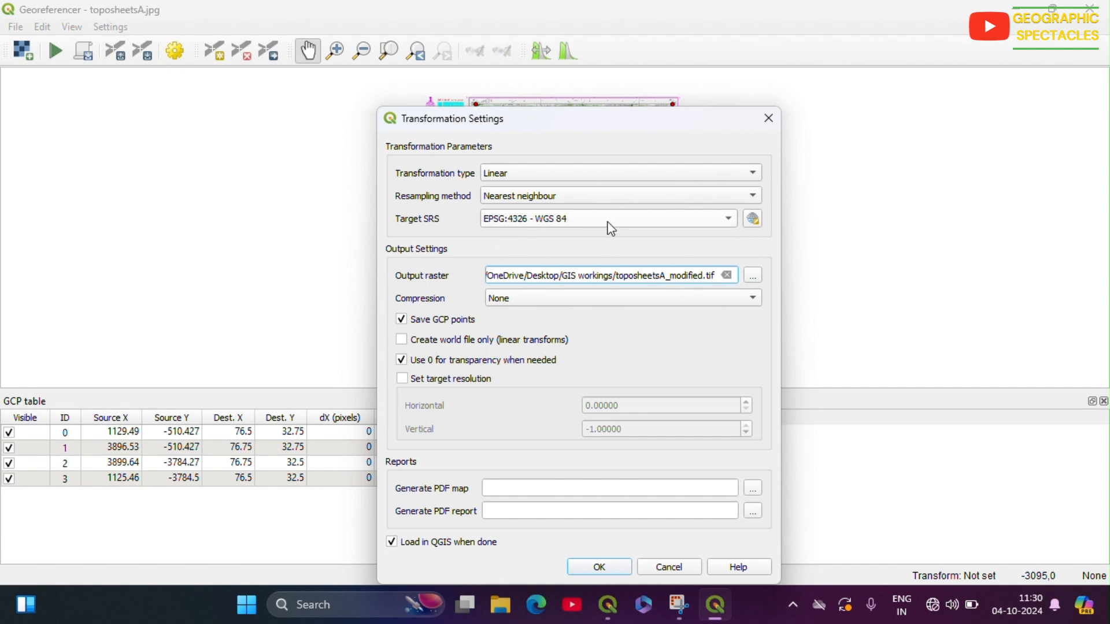
{"action": "left_click", "coordinate": [757, 223]}
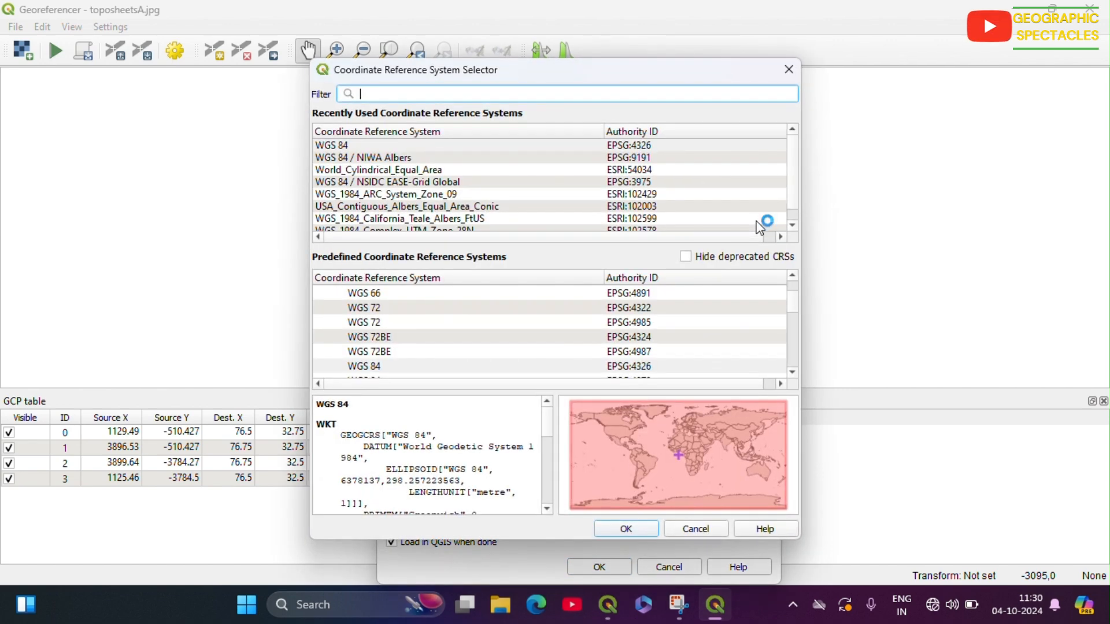
{"action": "left_click", "coordinate": [368, 370]}
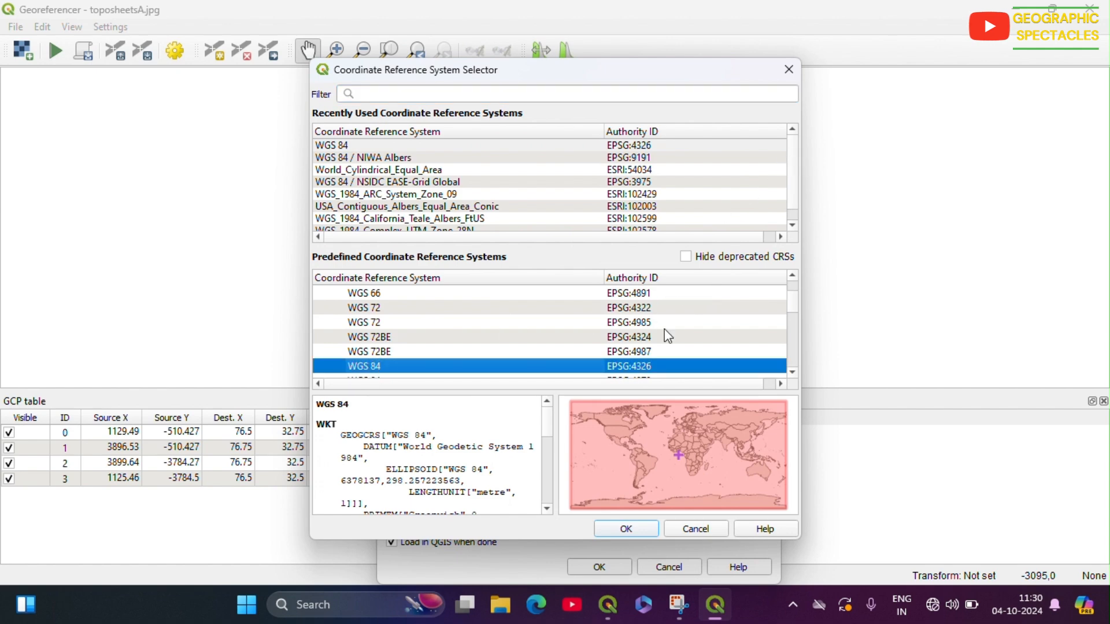
{"action": "left_click", "coordinate": [629, 529]}
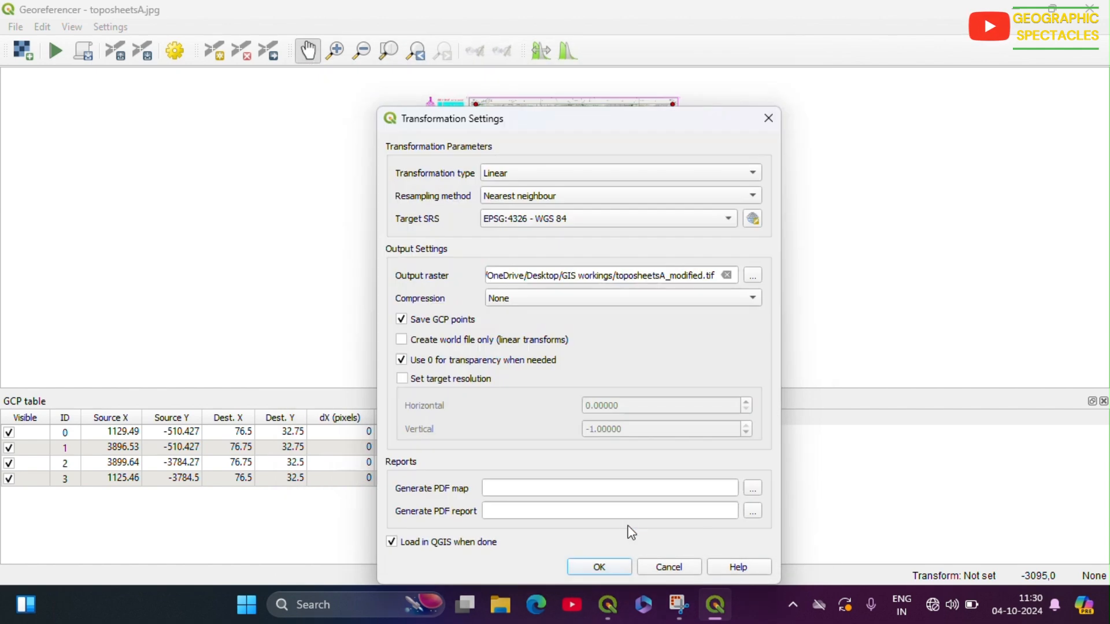
Step: Set the output raster to toposheetsA_modified.tif in the GIS workings folder
{"action": "left_click", "coordinate": [758, 274]}
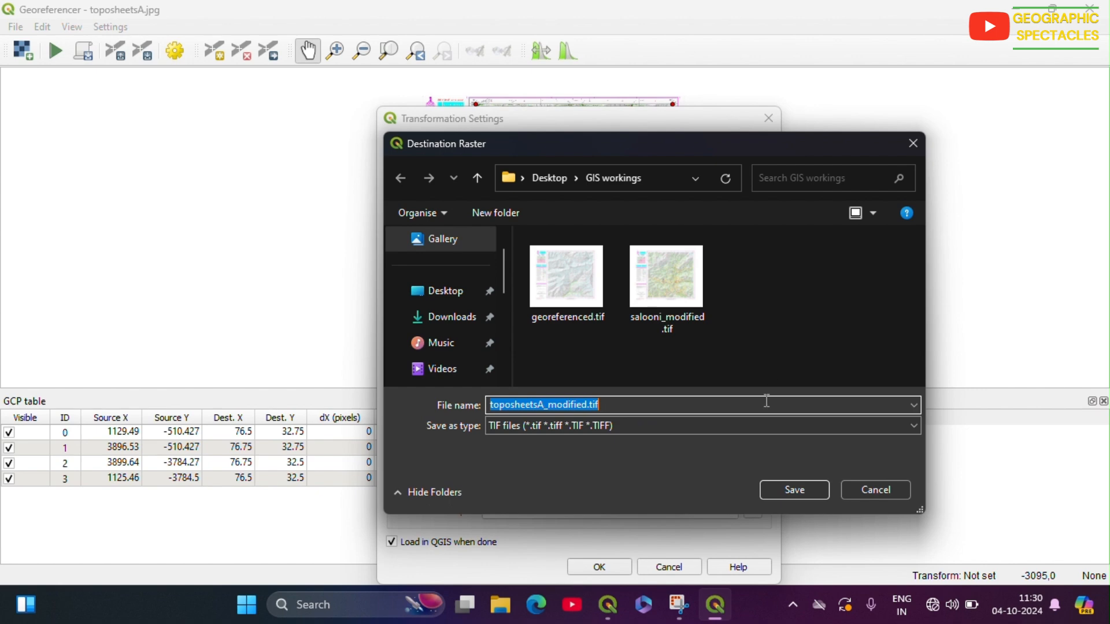
{"action": "left_click", "coordinate": [766, 493]}
{"action": "left_click", "coordinate": [786, 491]}
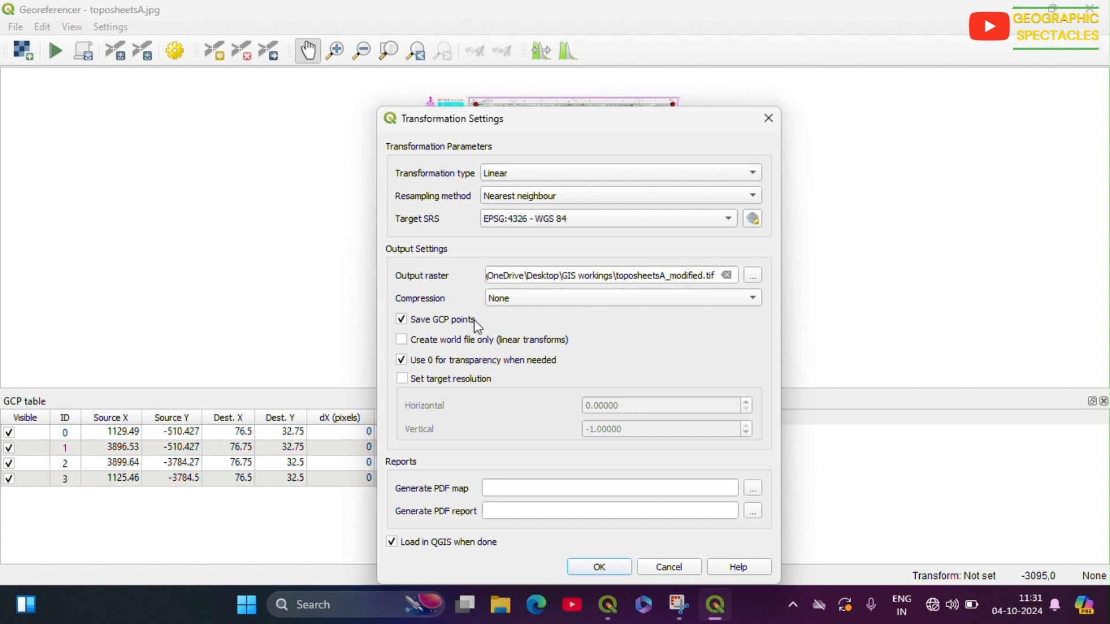
{"action": "left_click", "coordinate": [401, 359]}
Step: Run the georeferencing with the accepted transformation settings and close the georeferencer
{"action": "left_click", "coordinate": [595, 573]}
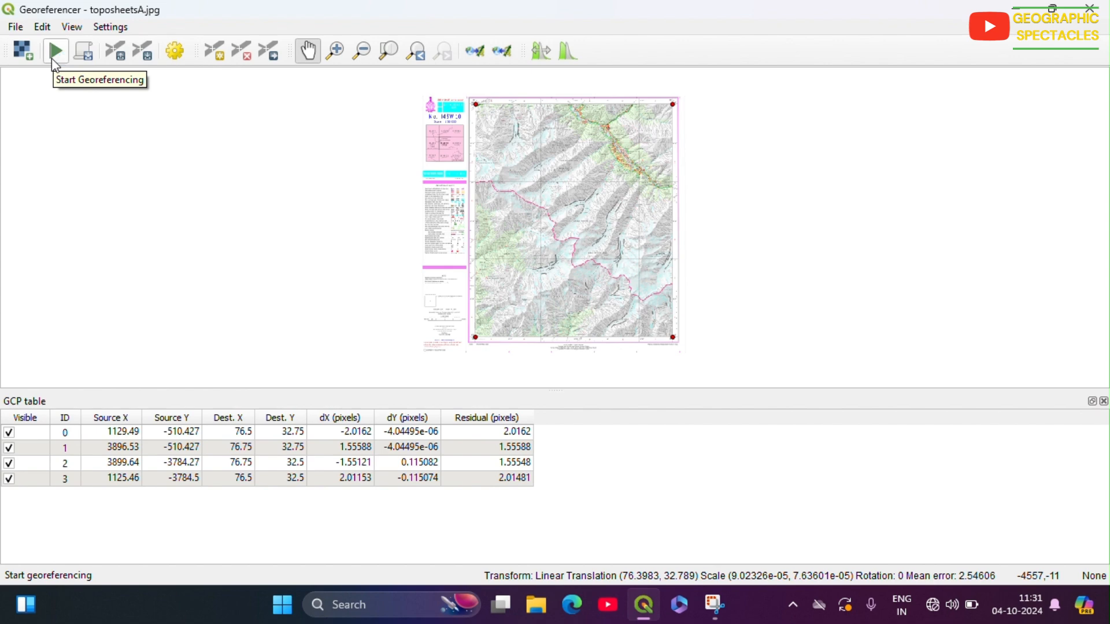
{"action": "left_click", "coordinate": [53, 56]}
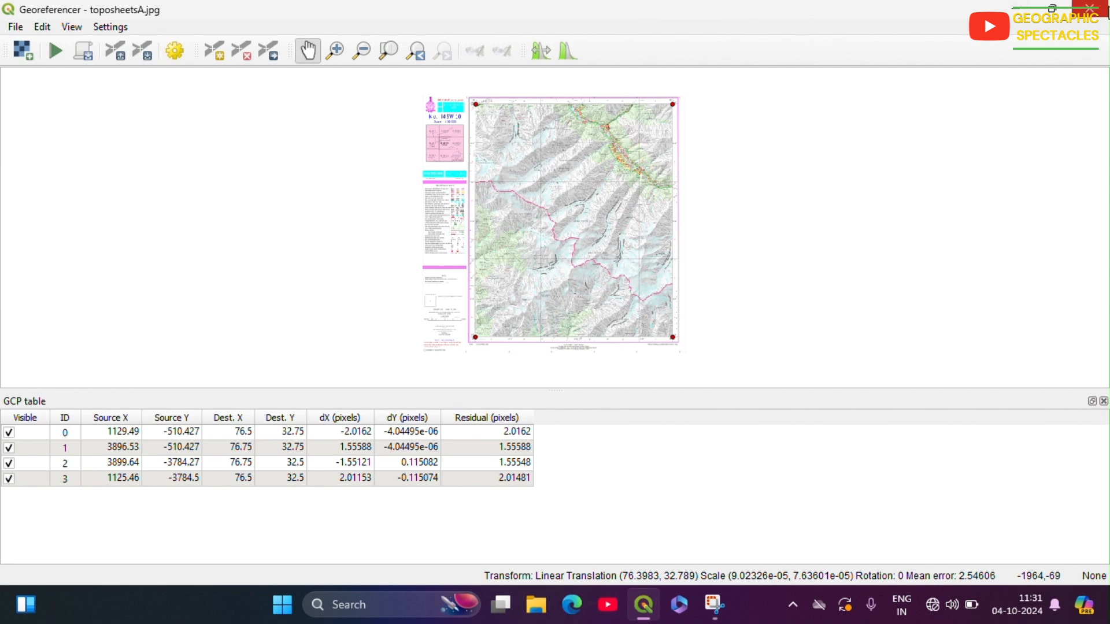
{"action": "left_click", "coordinate": [1094, 10]}
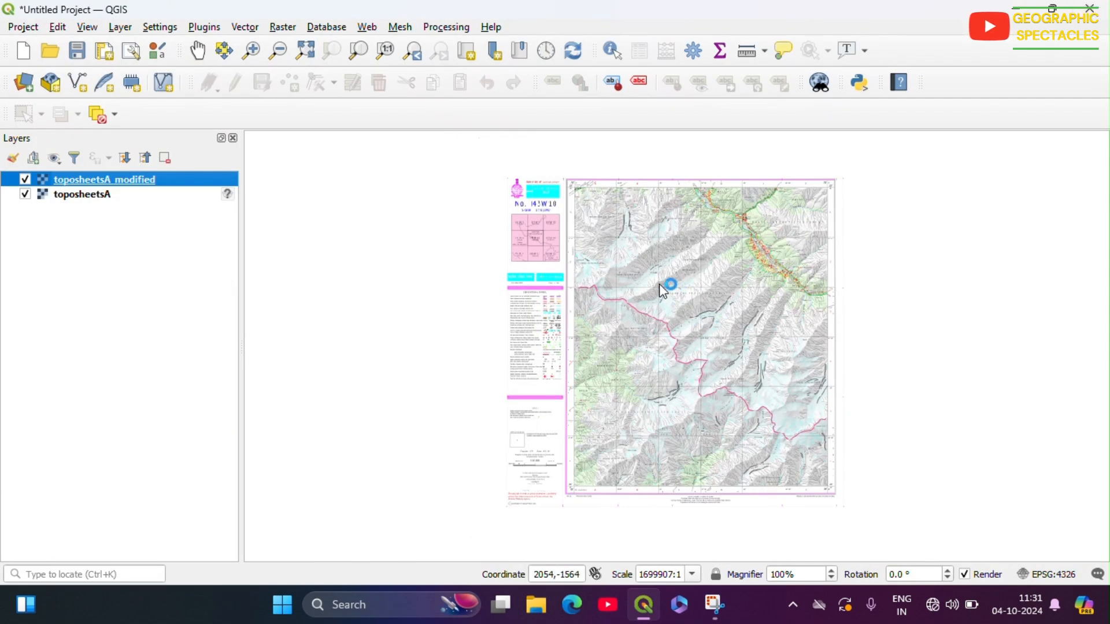
Step: Remove the original ungeoreferenced toposheetsA layer from the project
{"action": "left_click", "coordinate": [75, 195]}
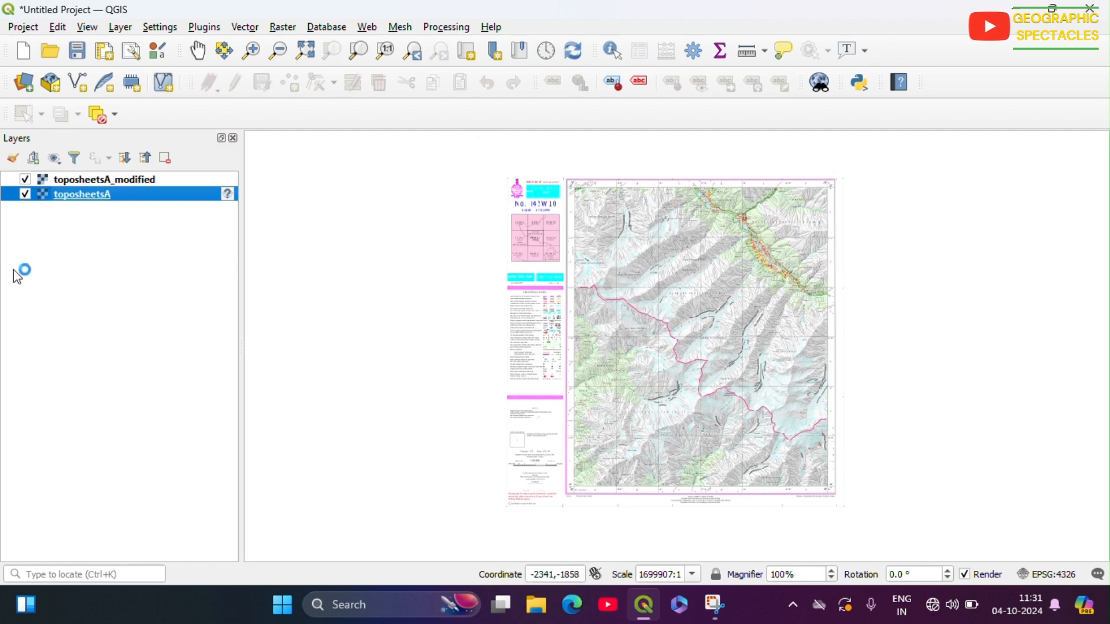
{"action": "right_click", "coordinate": [93, 195]}
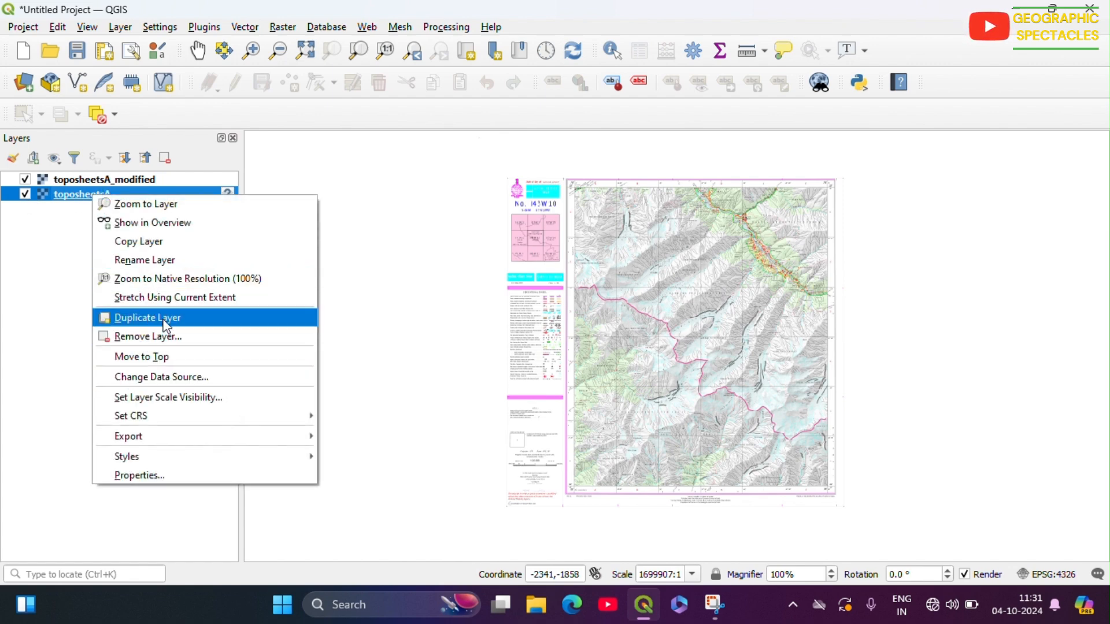
{"action": "left_click", "coordinate": [166, 340]}
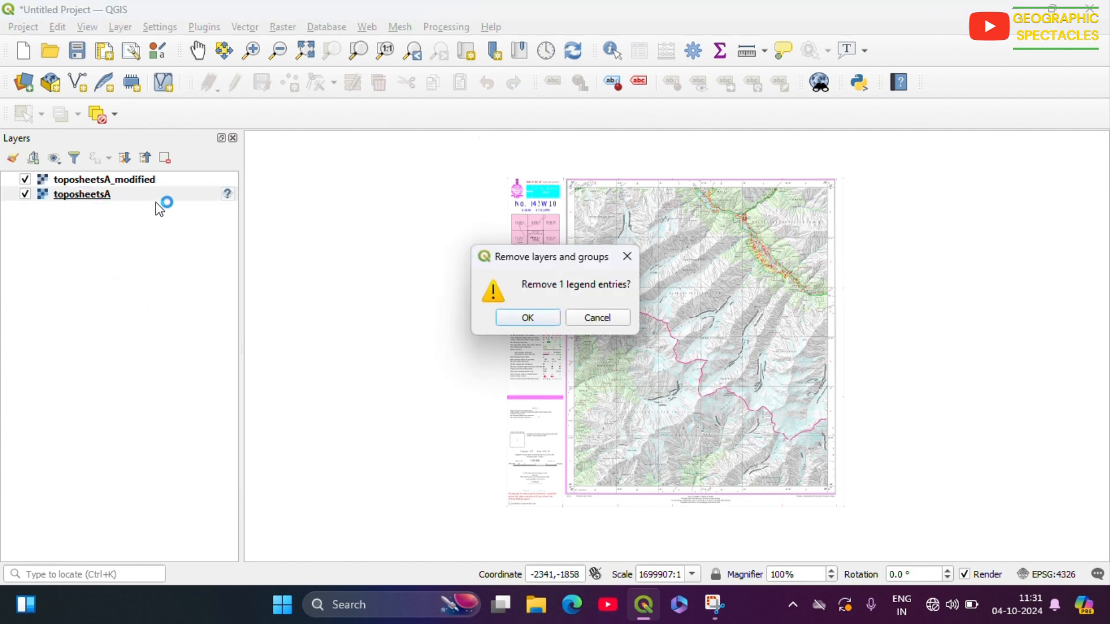
{"action": "left_click", "coordinate": [532, 317]}
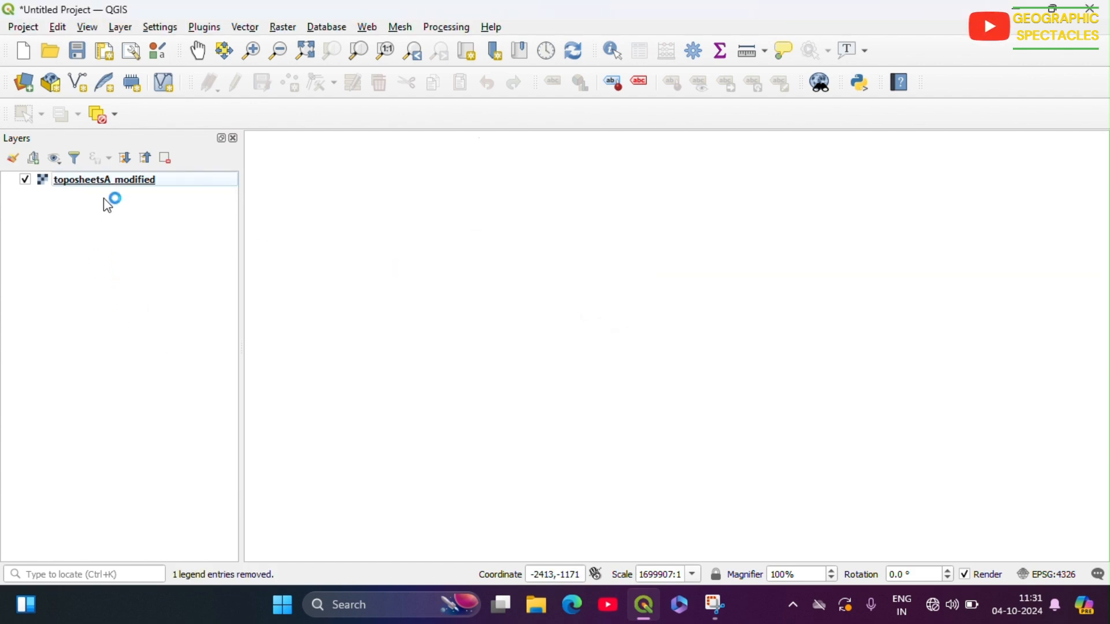
Step: Show the georeferenced toposheetsA_modified layer at full extent in the map canvas
{"action": "left_click", "coordinate": [125, 183]}
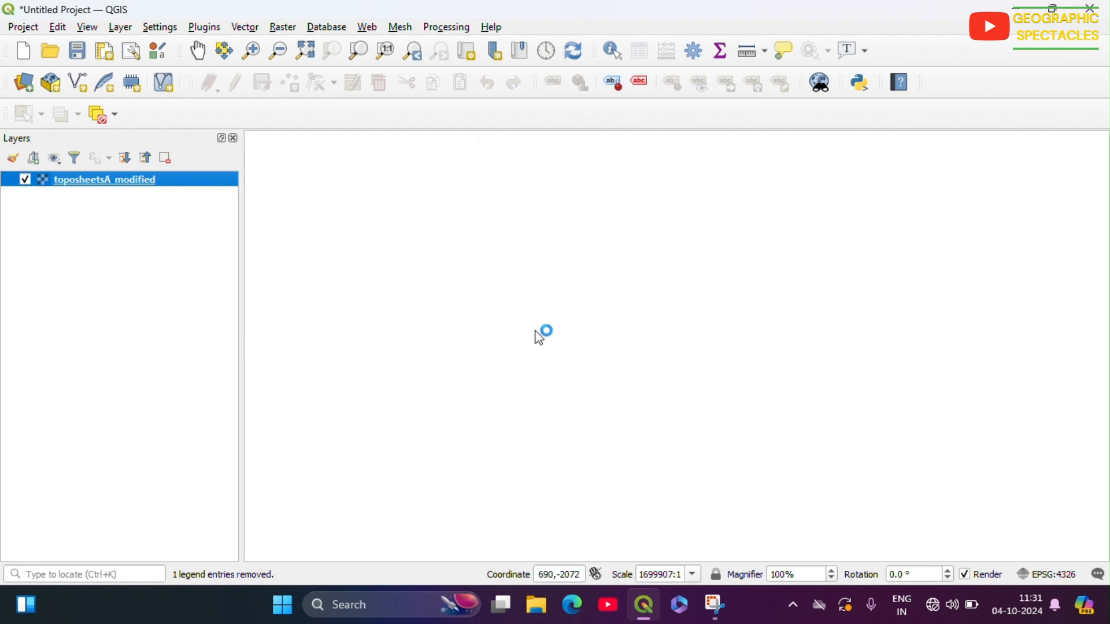
{"action": "left_click", "coordinate": [309, 58]}
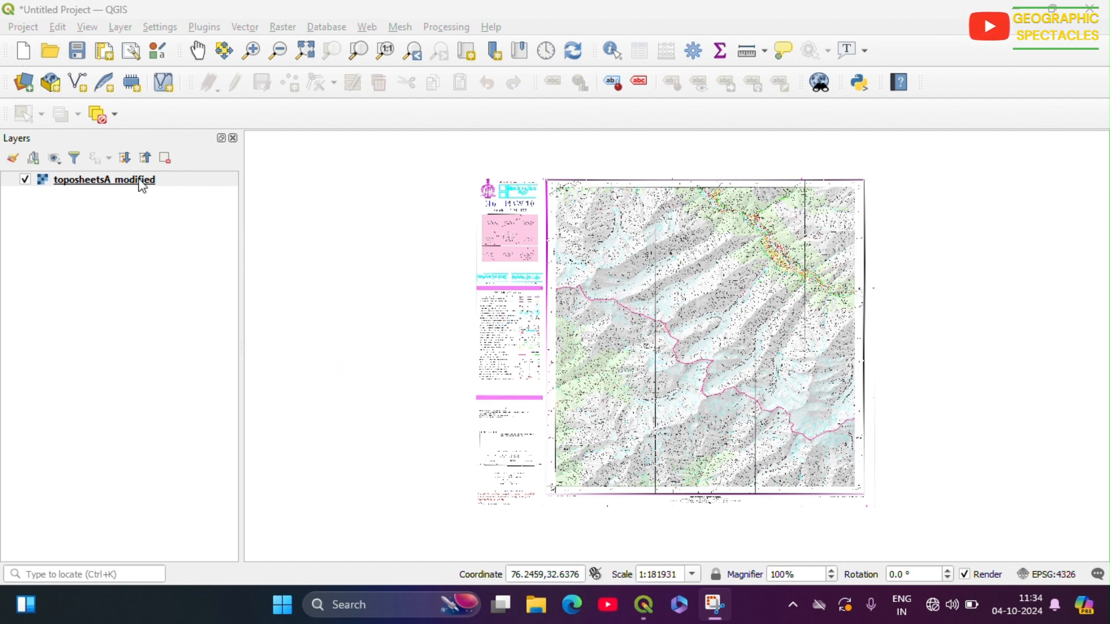
{"action": "left_click", "coordinate": [150, 182]}
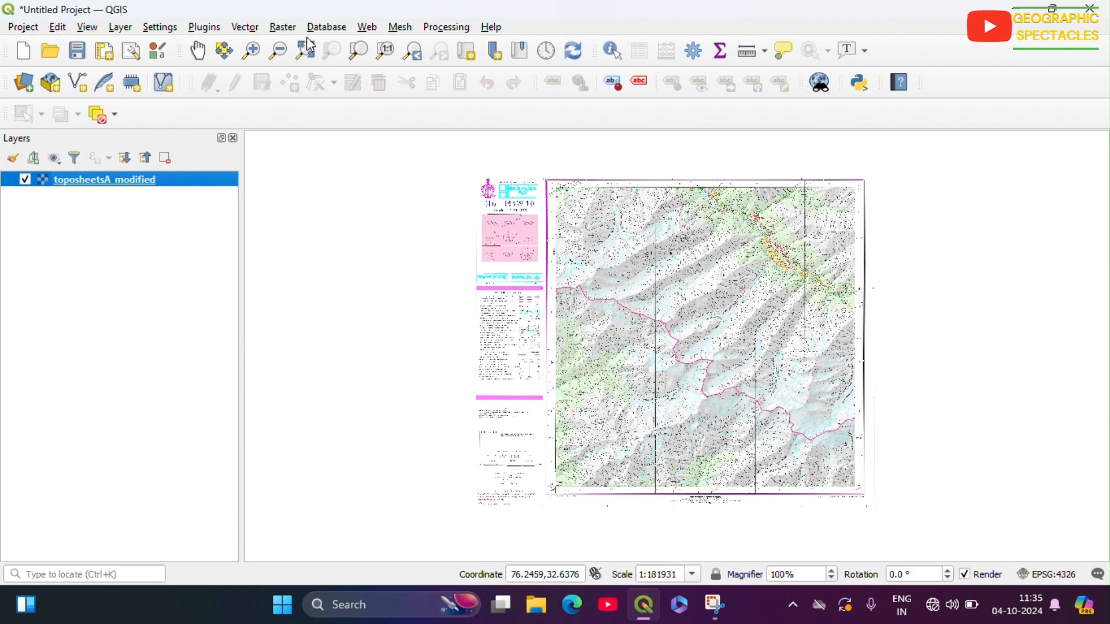
Step: Set the project's coordinate display to Degrees, Minutes, Seconds with a manual precision of 0 decimal places
{"action": "left_click", "coordinate": [31, 30]}
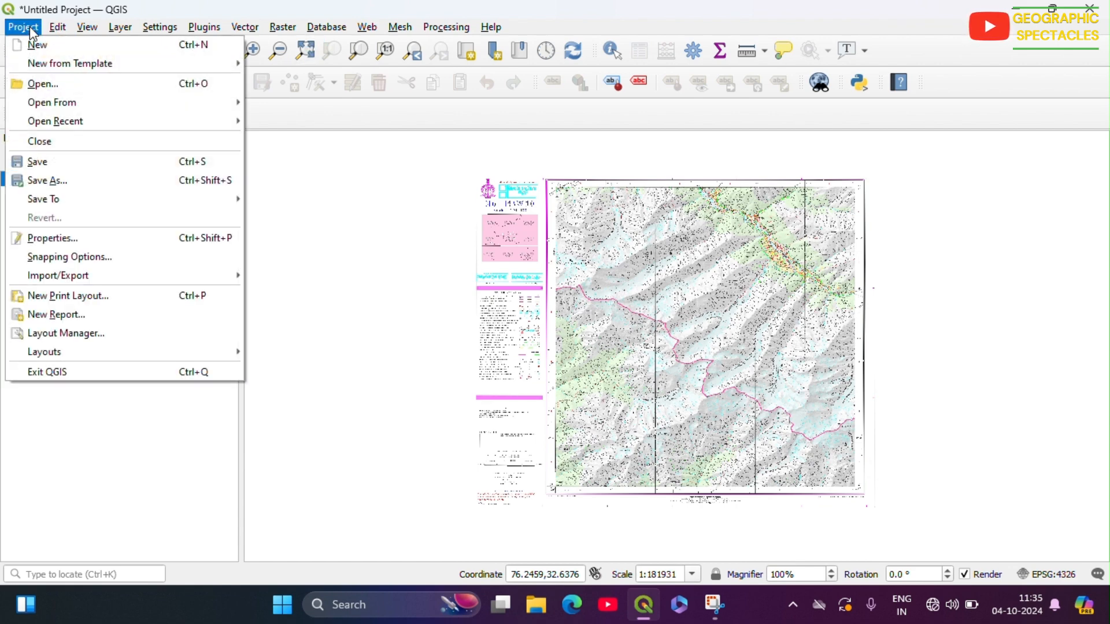
{"action": "left_click", "coordinate": [59, 238]}
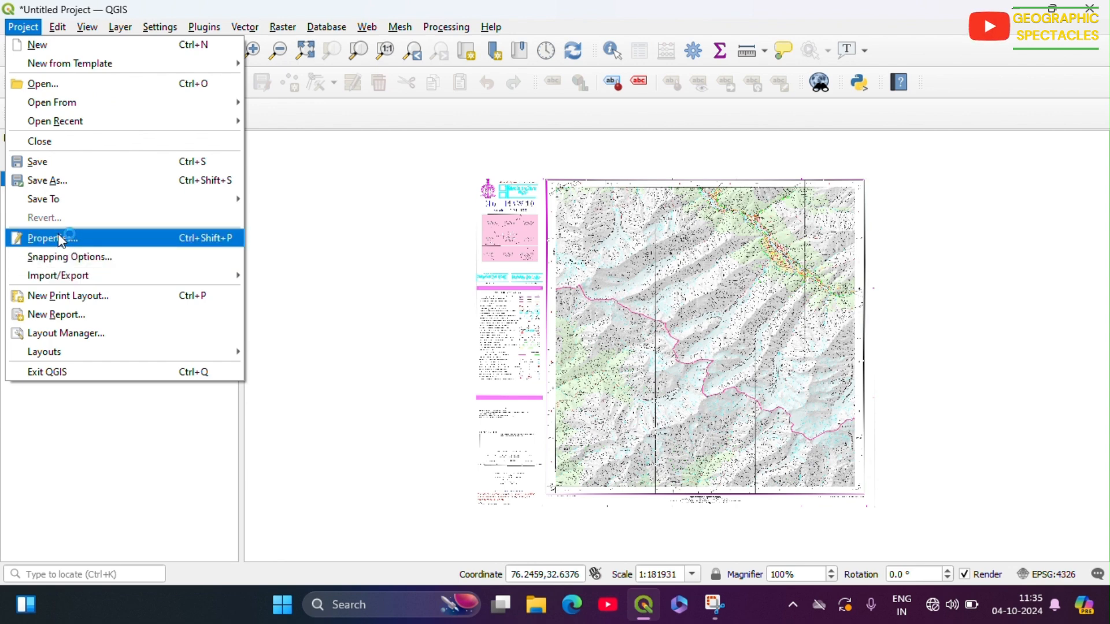
{"action": "left_click", "coordinate": [58, 233]}
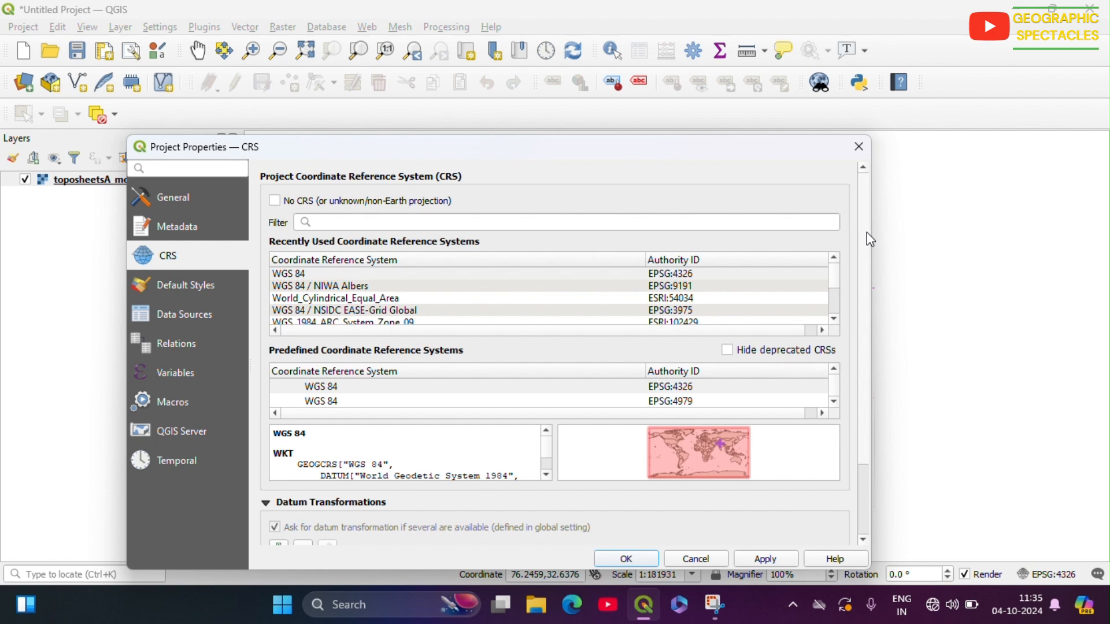
{"action": "scroll", "coordinate": [866, 232], "scroll_direction": "down", "scroll_amount": 3}
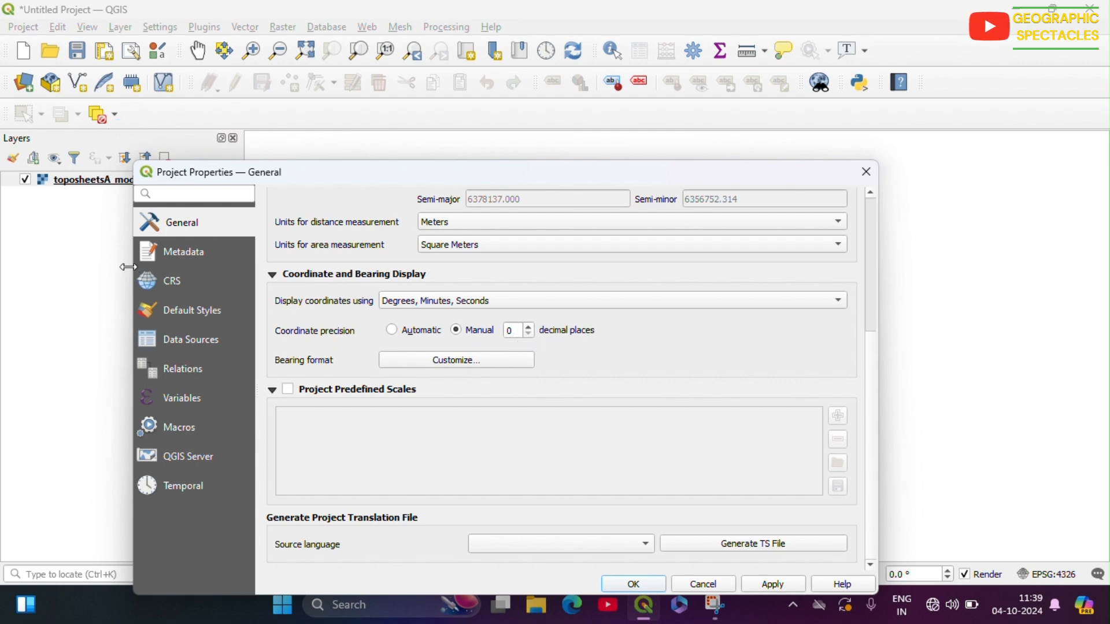
{"action": "left_click", "coordinate": [769, 583]}
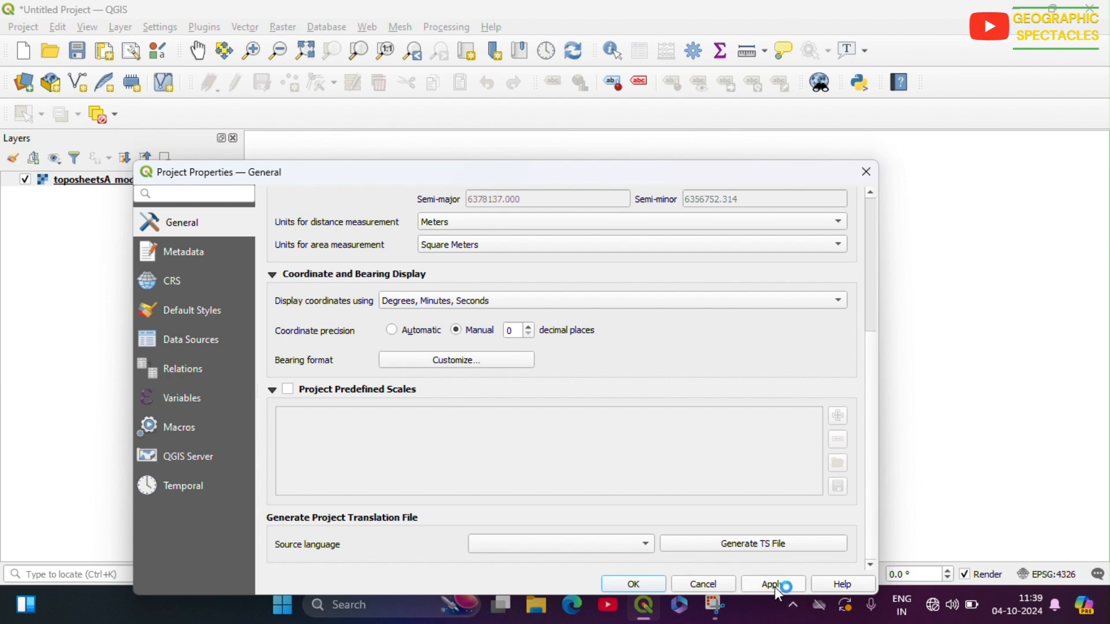
{"action": "left_click", "coordinate": [634, 585]}
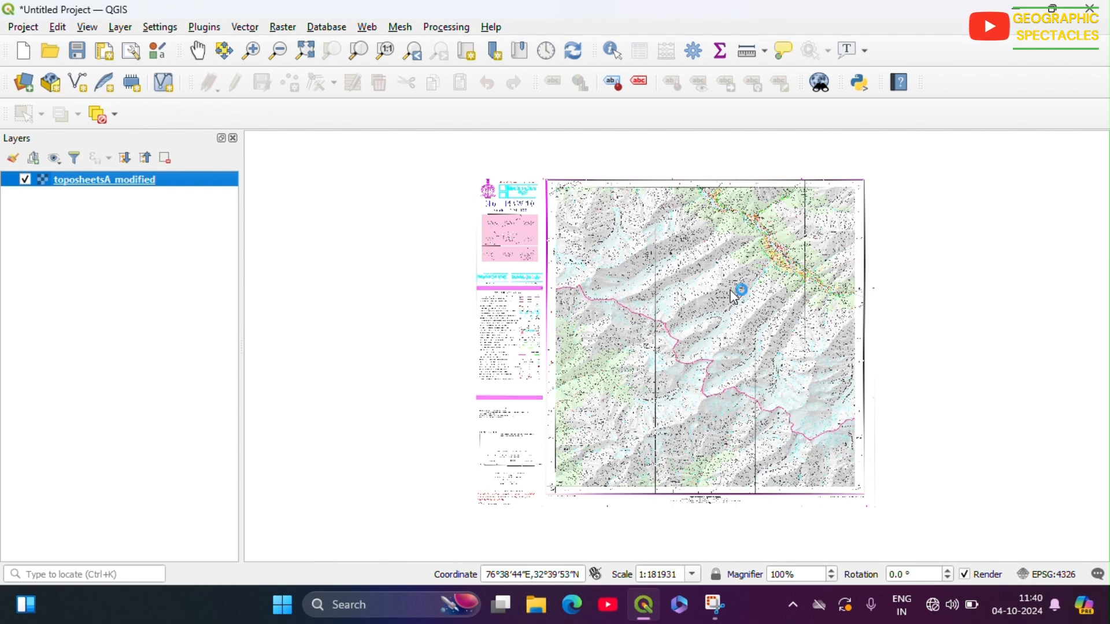
{"action": "left_click", "coordinate": [457, 316]}
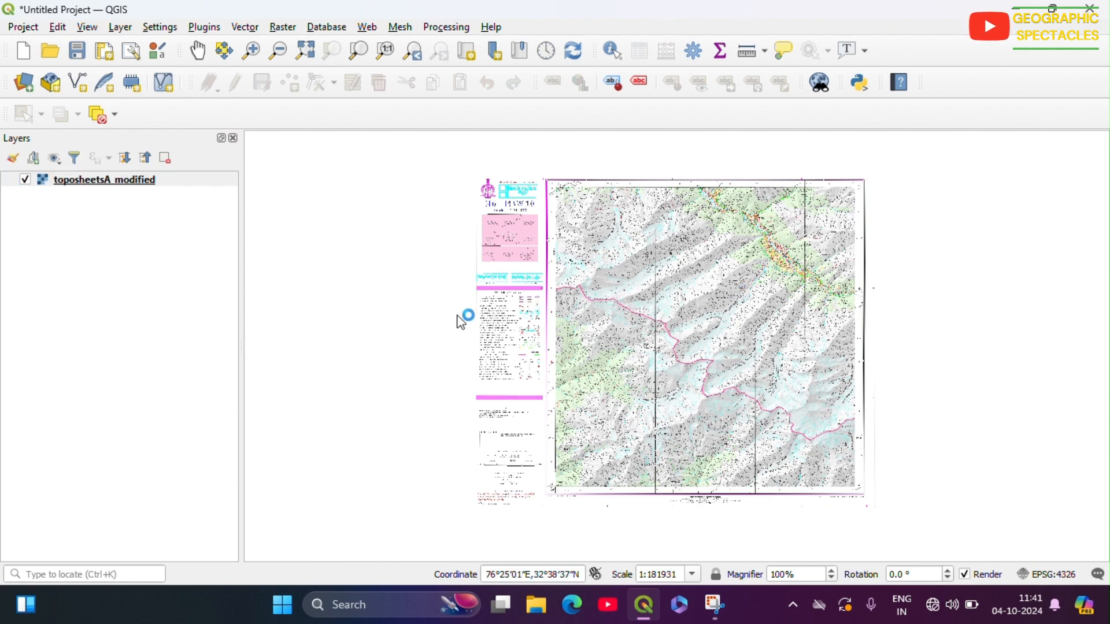